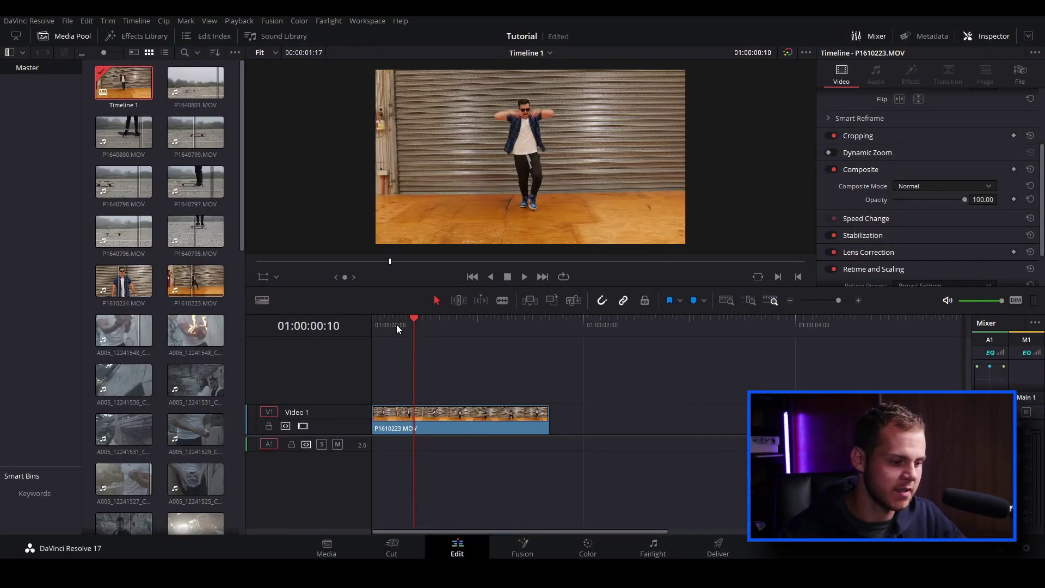
Play and scrub the dance clip P1610223.MOV at normal speed from the timeline start.
drag(396, 325, 390, 327)
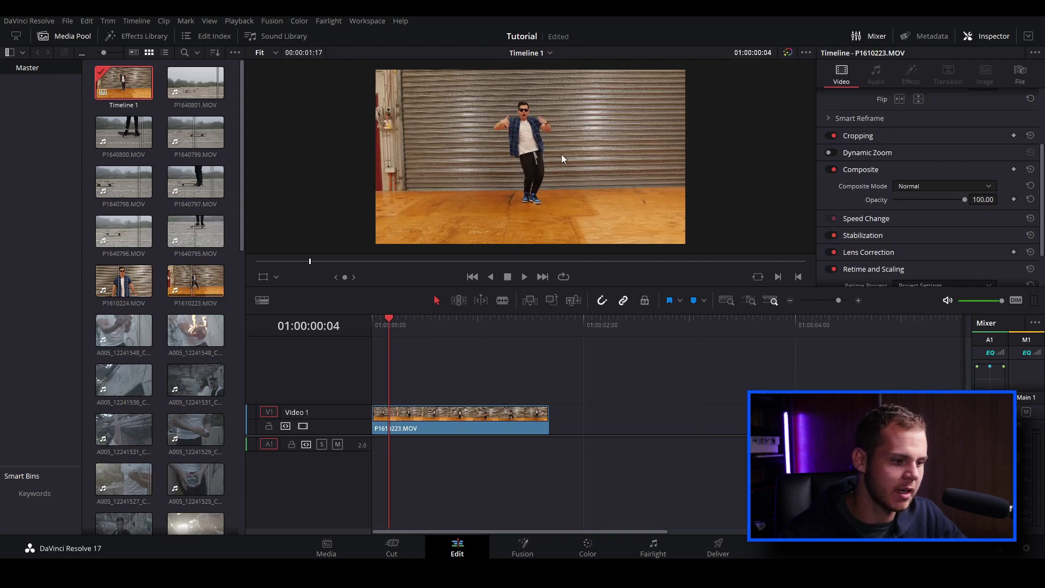
drag(390, 327, 373, 331)
key(space)
key(space)
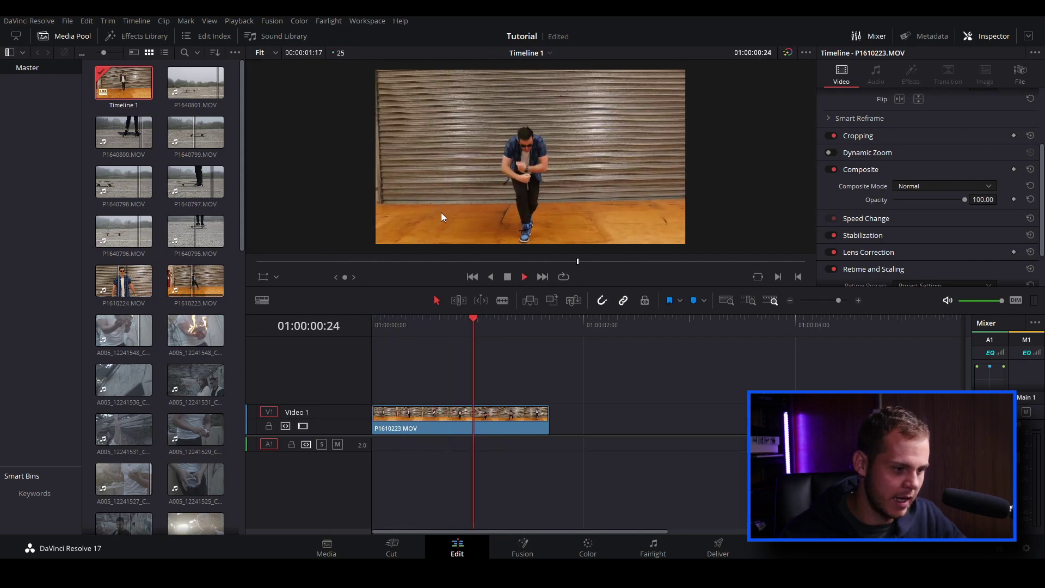
key(space)
drag(445, 337, 373, 337)
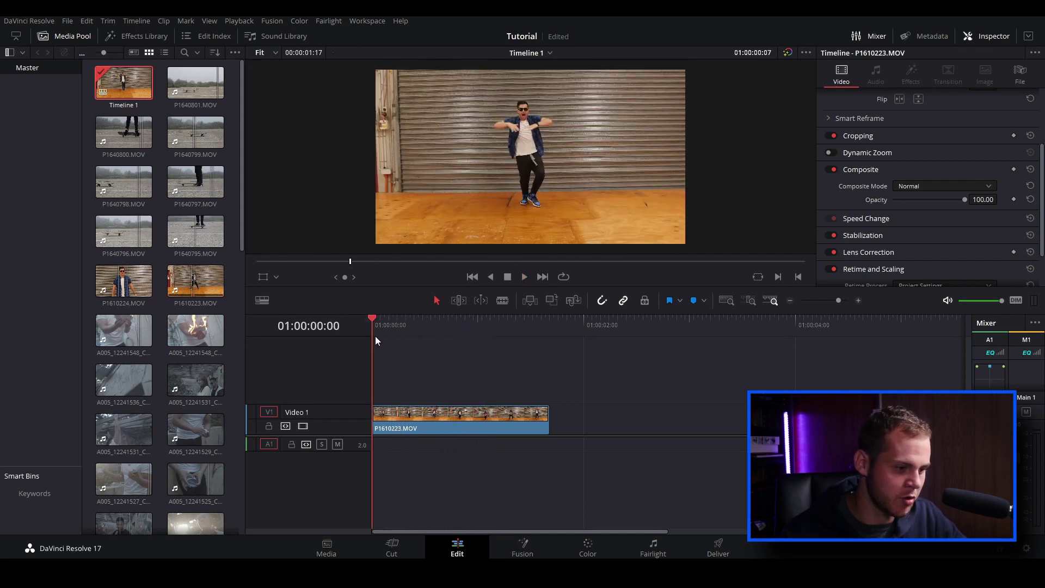
key(space)
key(space)
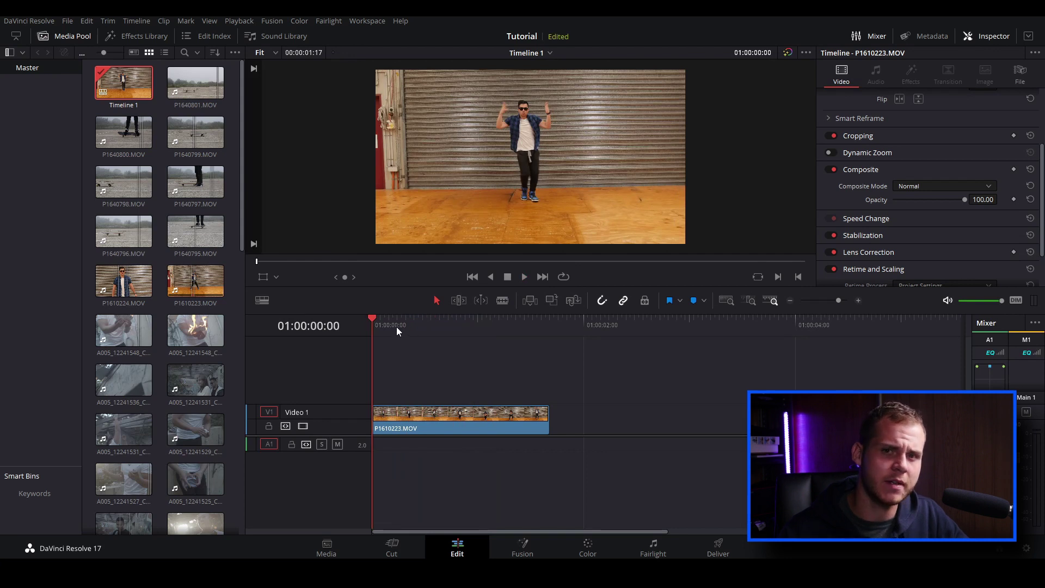
drag(397, 327, 458, 369)
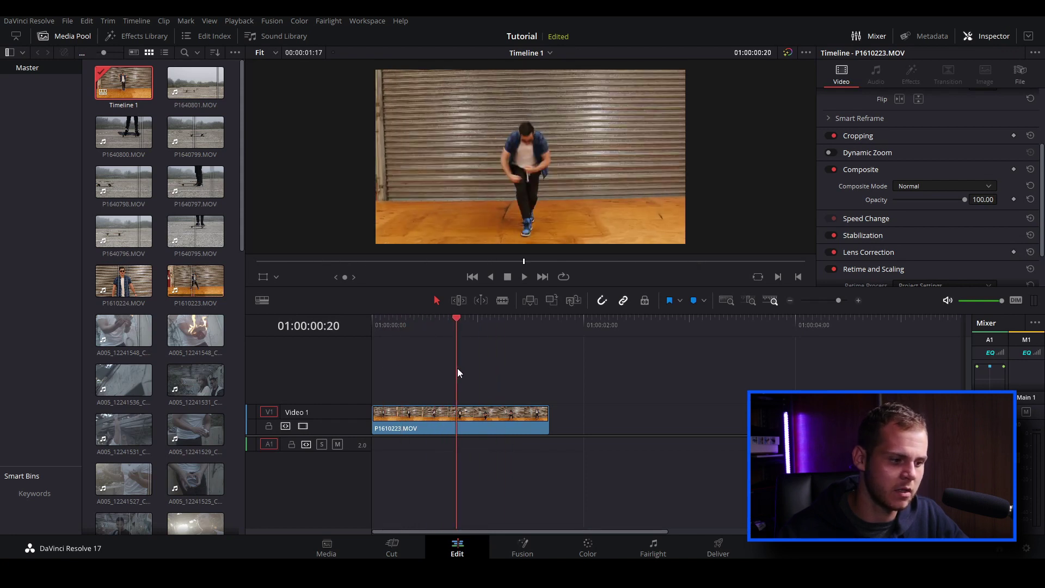
scroll(511, 192, up, 3)
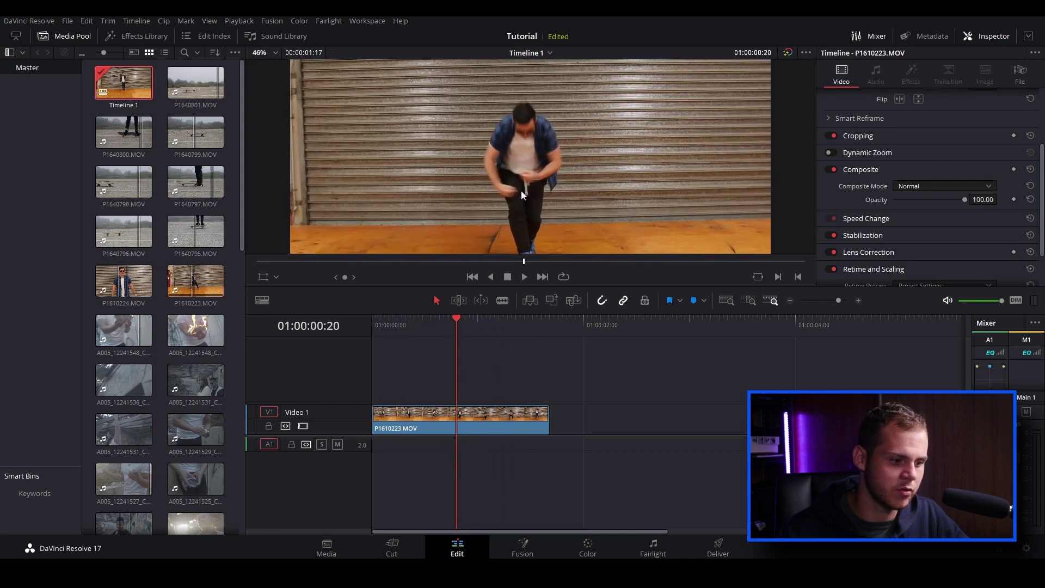
drag(425, 327, 374, 351)
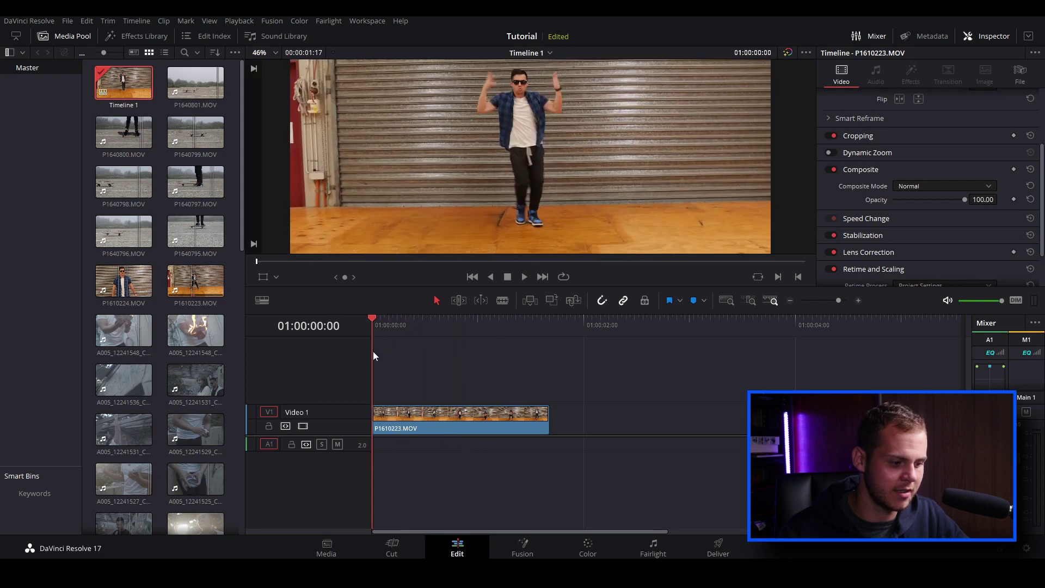
Change the dance clip's speed from 100% to 50% using Retime Controls.
click(440, 417)
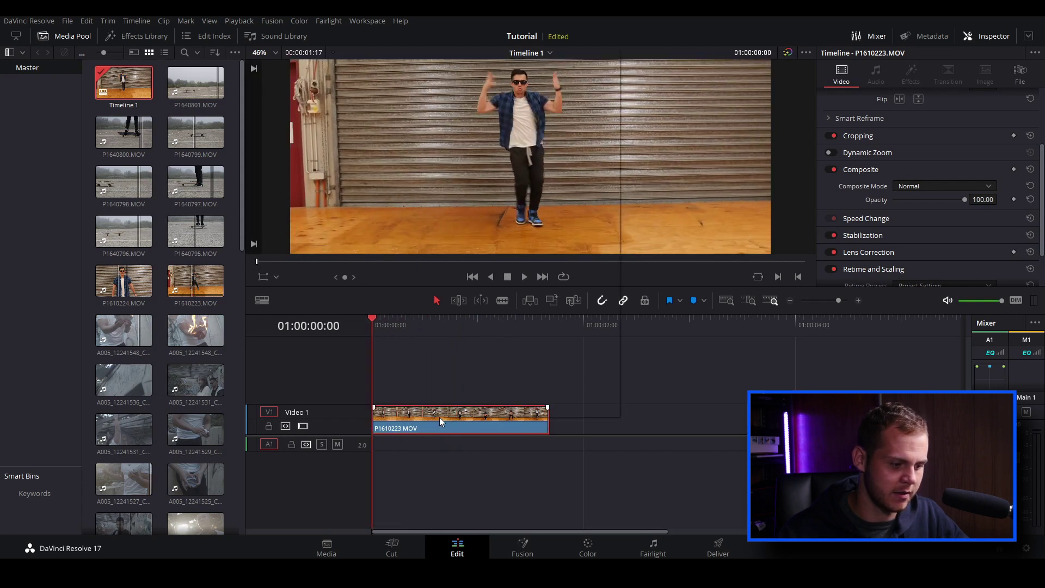
right_click(439, 417)
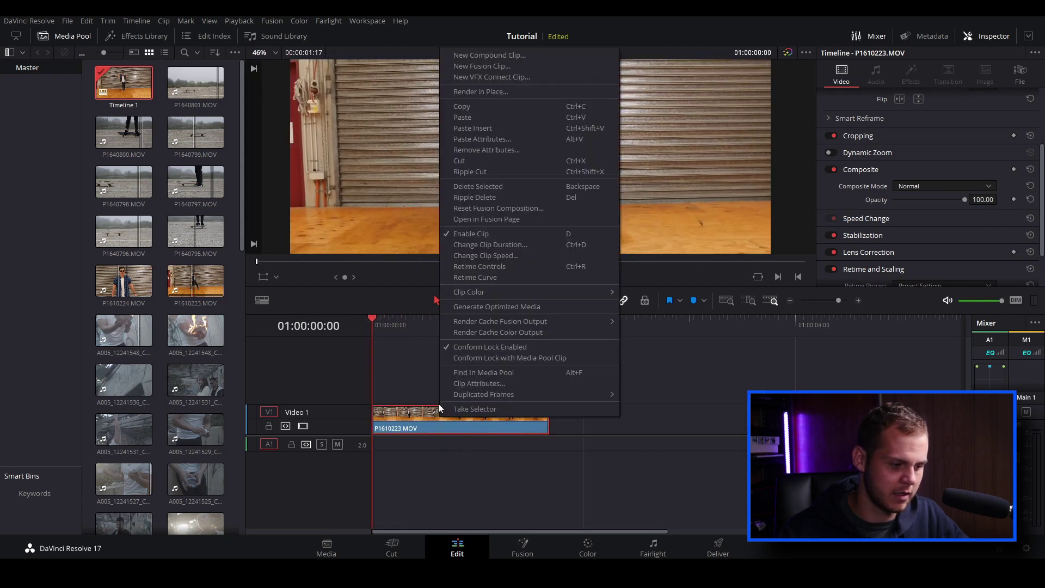
click(496, 266)
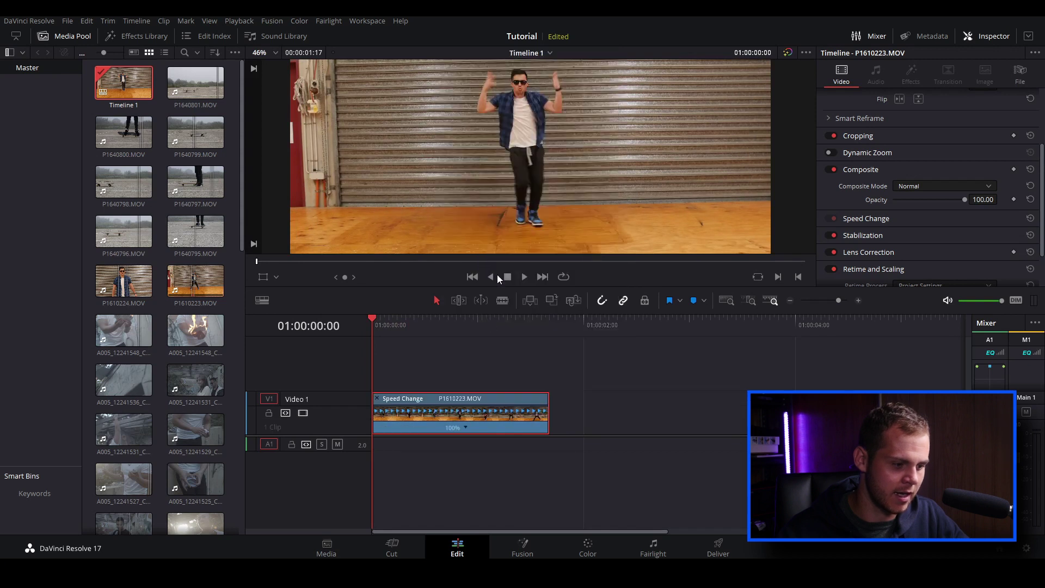
click(466, 428)
mouse_move(514, 469)
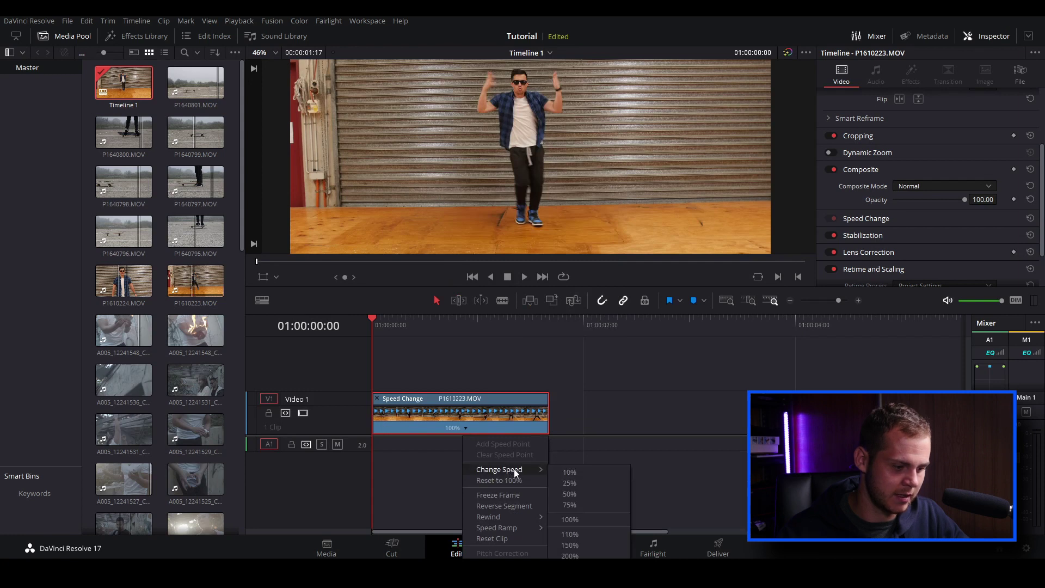
click(577, 493)
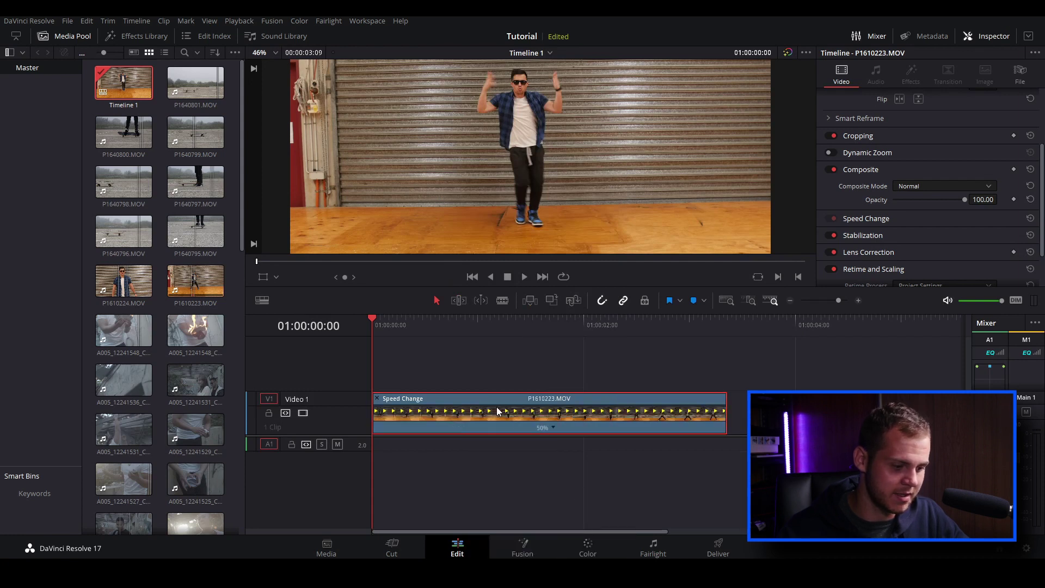
key(space)
scroll(391, 321, down, 2)
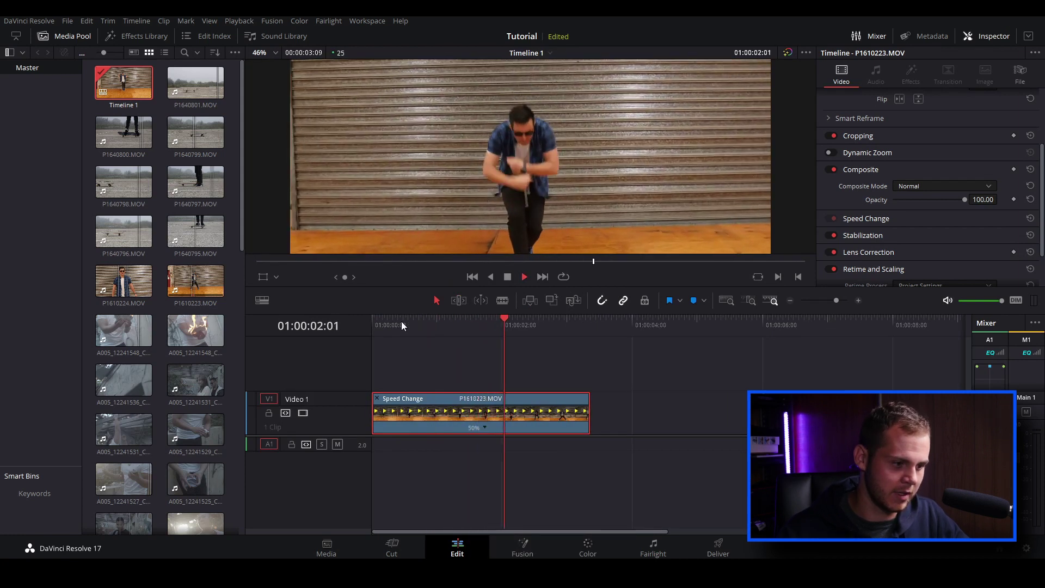
click(385, 335)
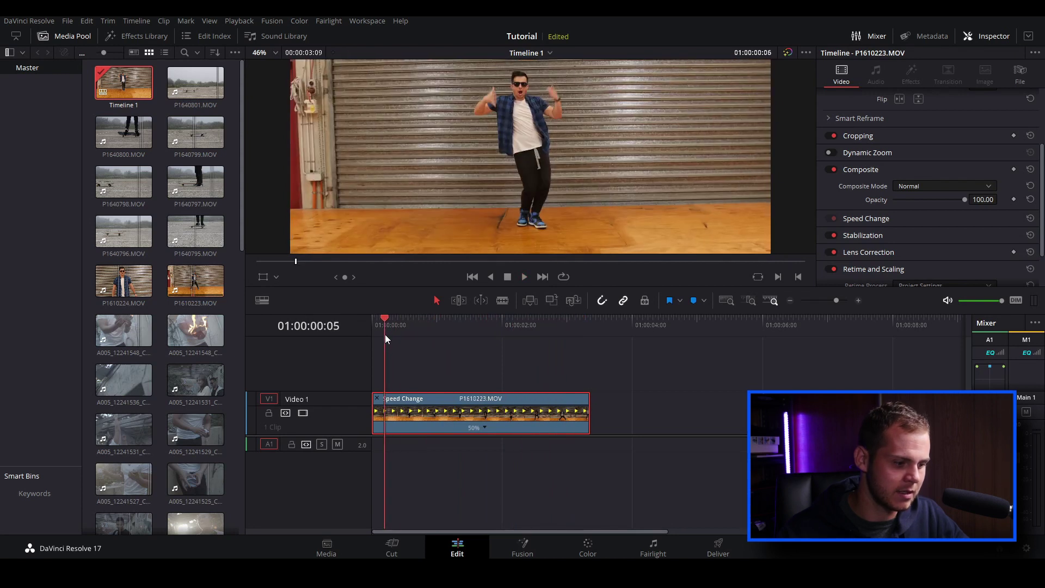
scroll(428, 172, down, 3)
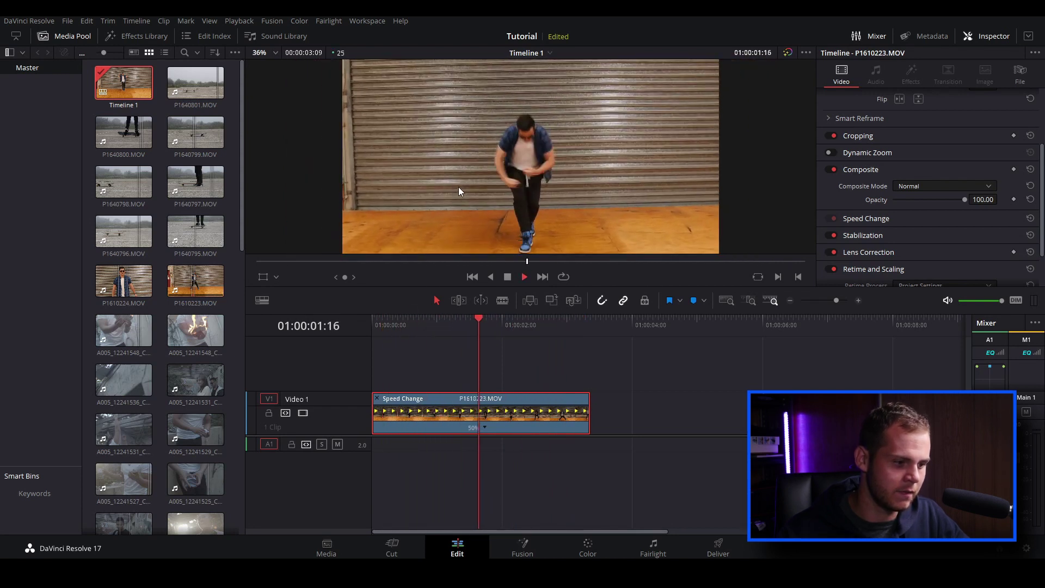
click(432, 326)
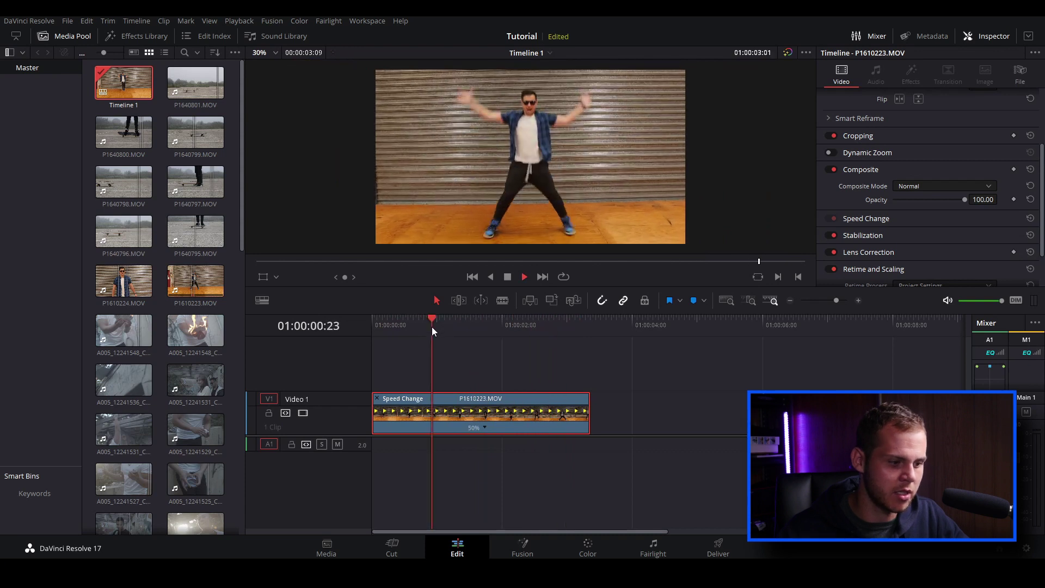
key(space)
click(380, 331)
key(space)
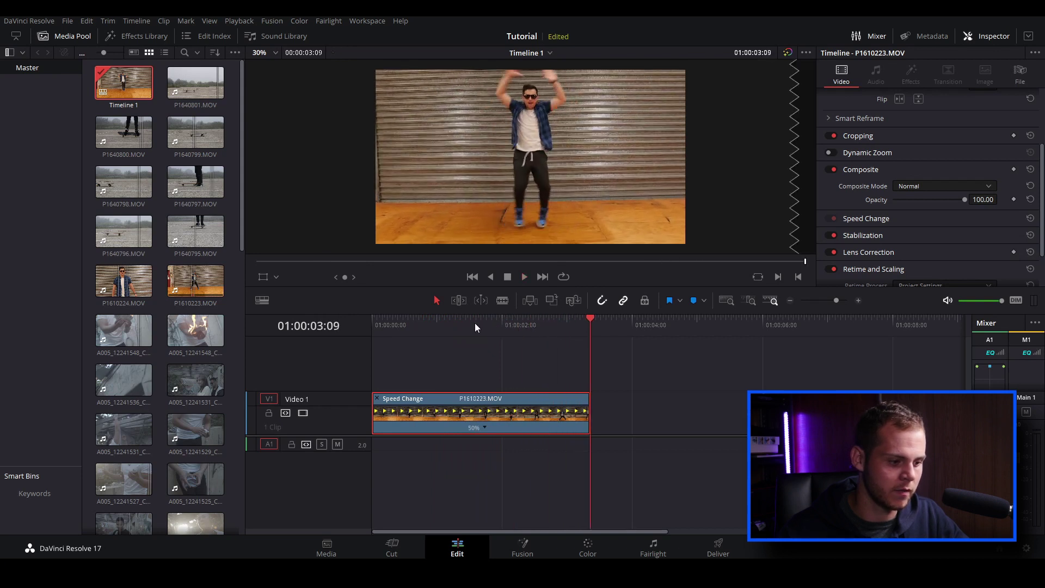
click(416, 327)
click(377, 336)
key(space)
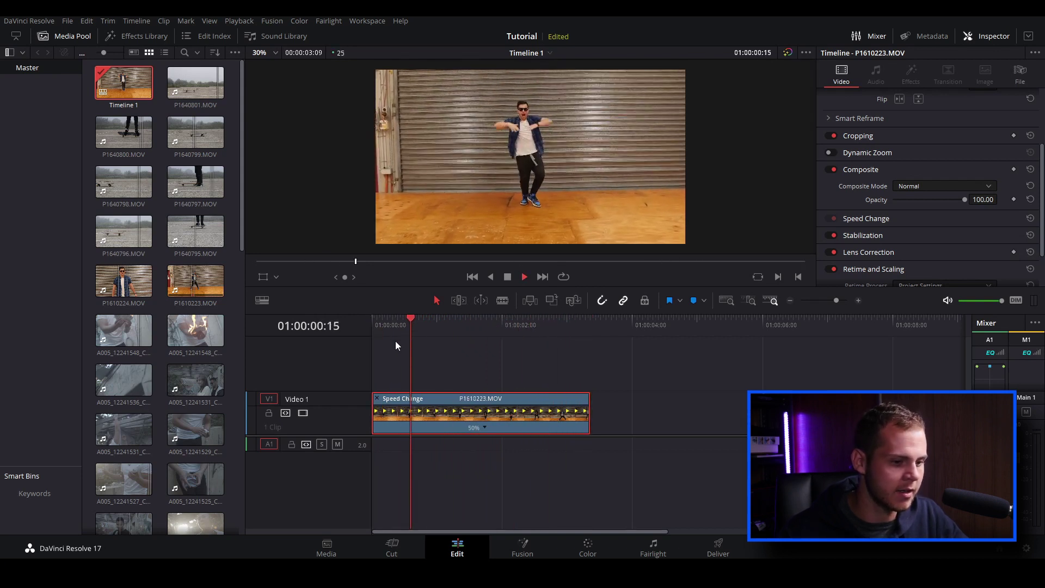
key(space)
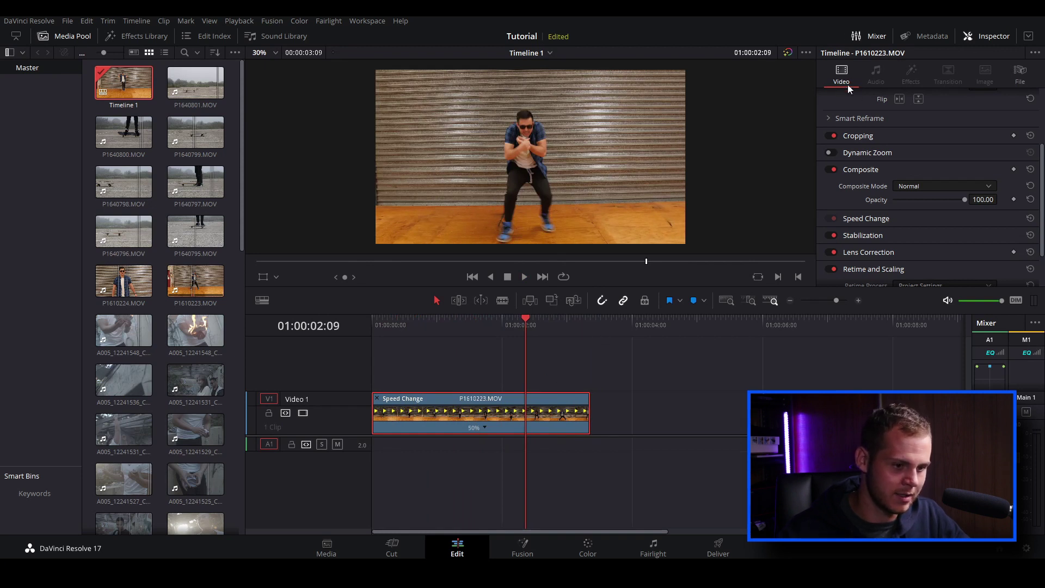
Set the dance clip's Retime Process to Optical Flow and Motion Estimation to Speed Warp.
scroll(863, 140, down, 2)
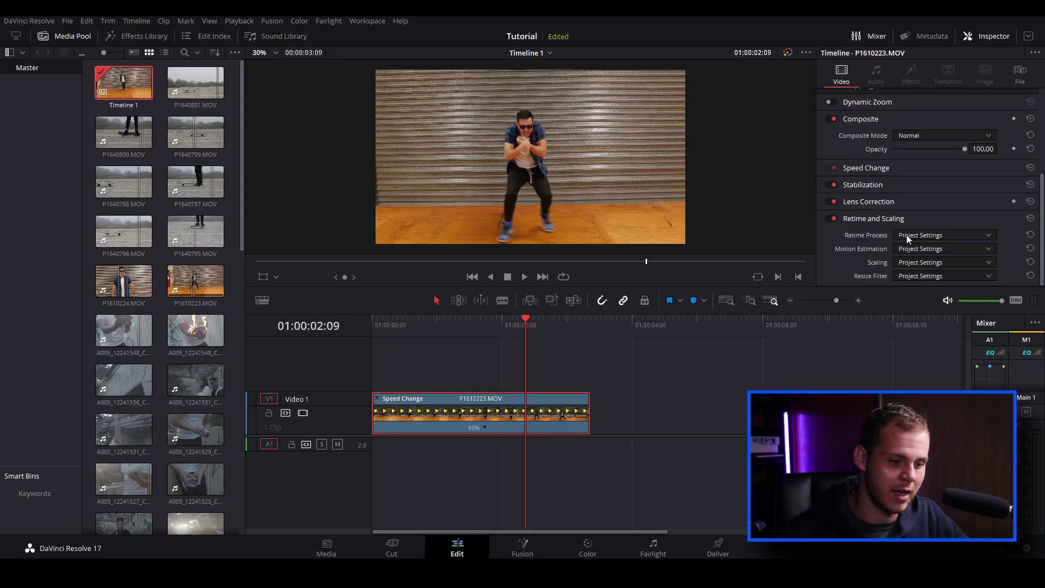
click(909, 236)
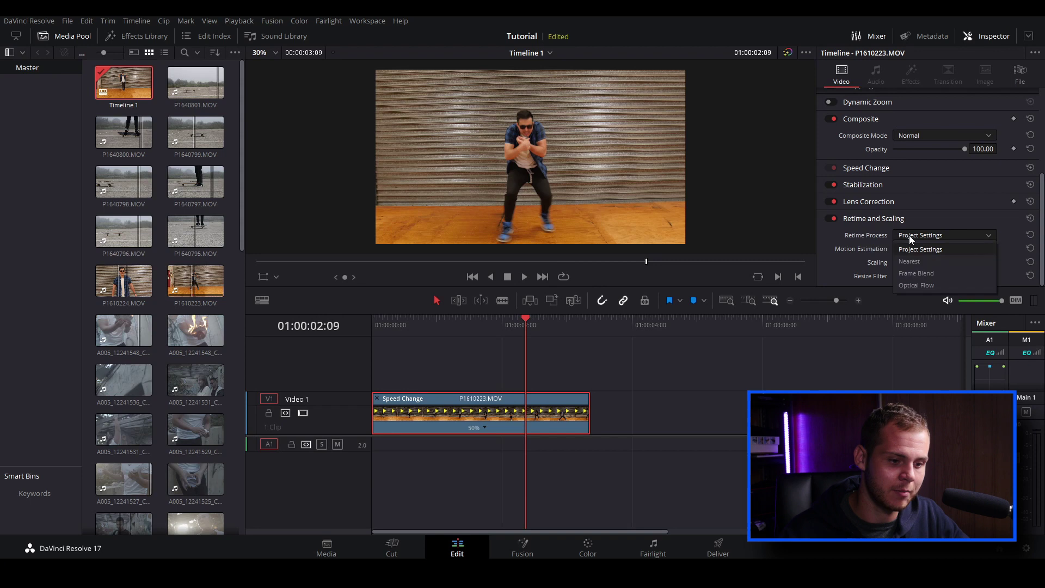
click(916, 286)
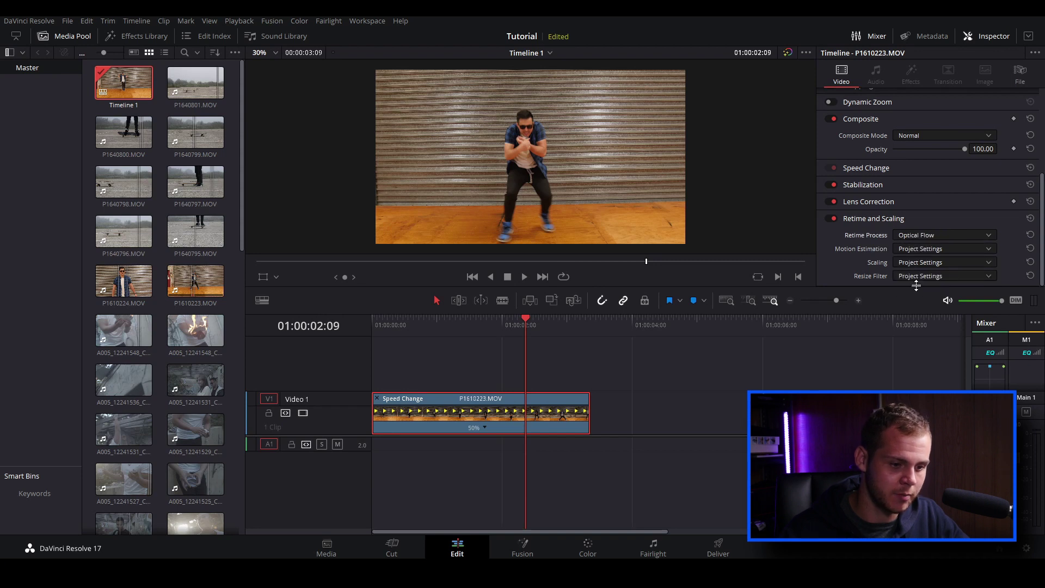
click(903, 250)
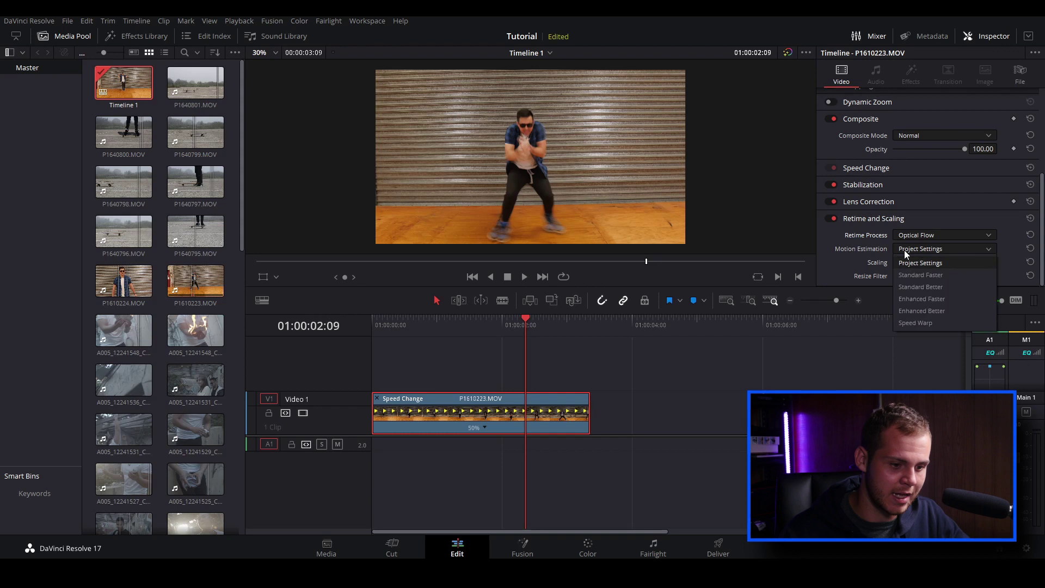
click(919, 321)
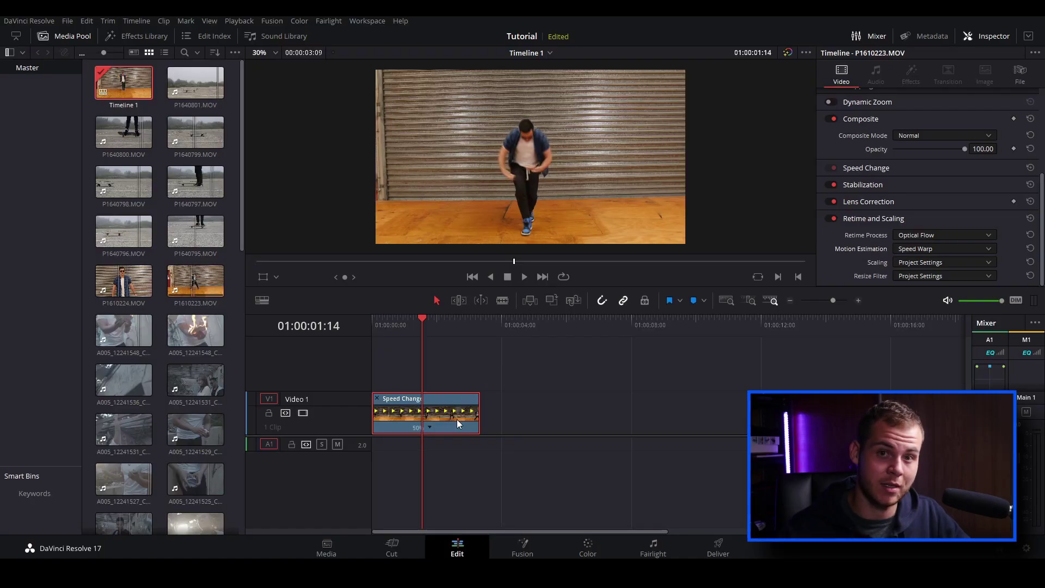
Render the retimed dance clip in place and play the rendered result.
right_click(458, 423)
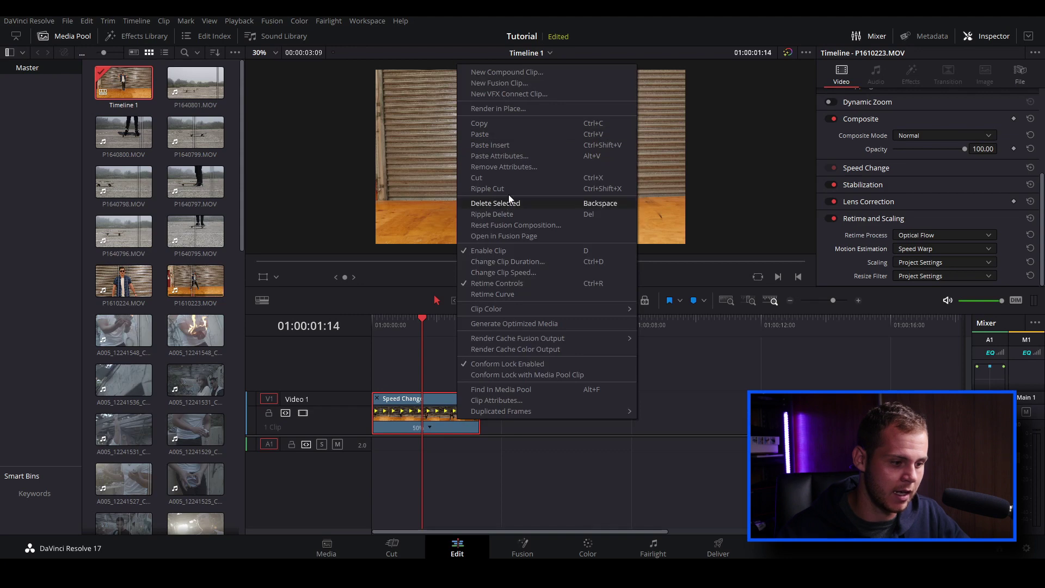
click(506, 108)
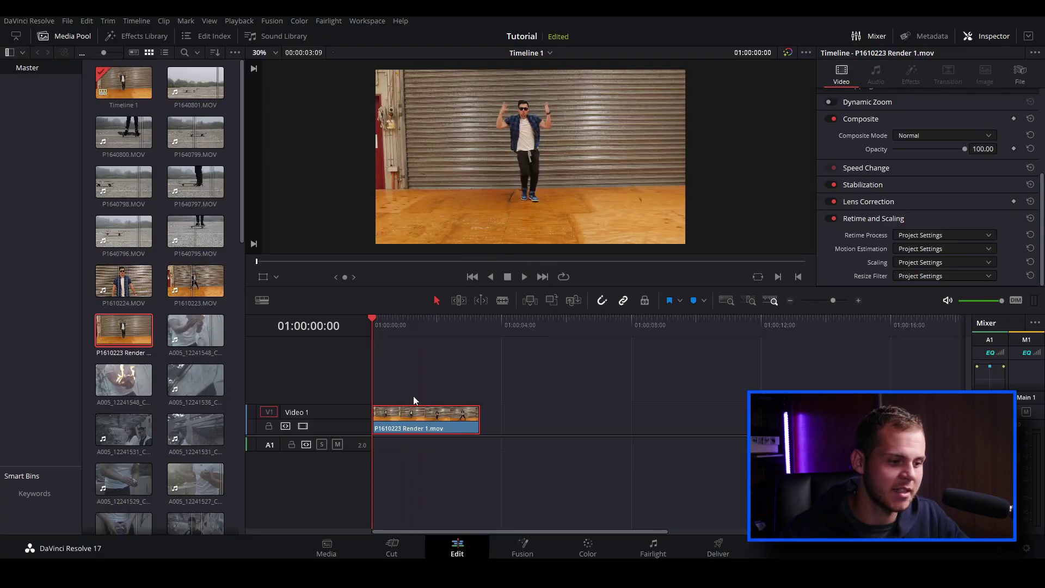
scroll(557, 207, up, 2)
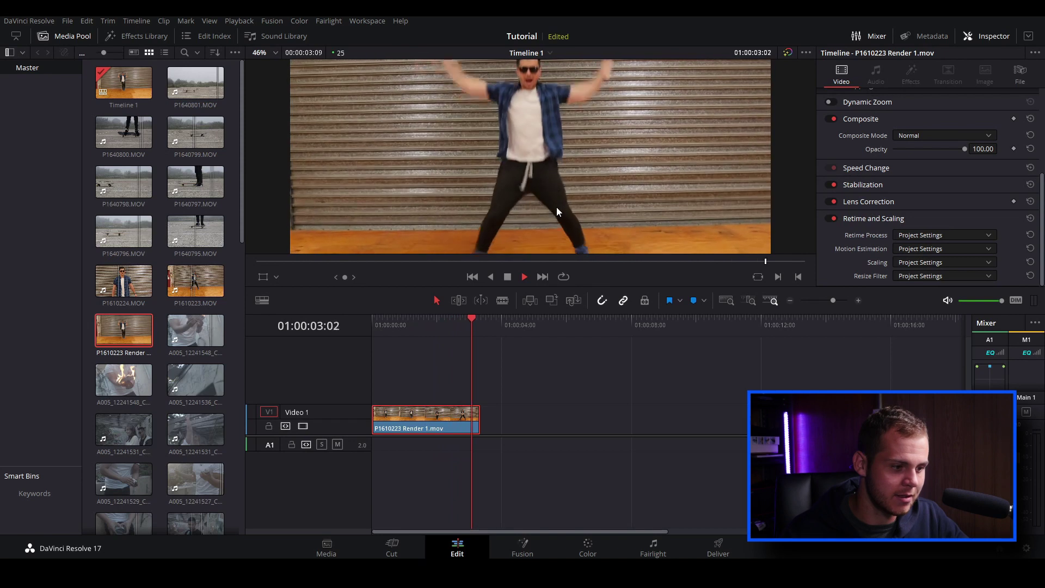
drag(453, 332, 394, 333)
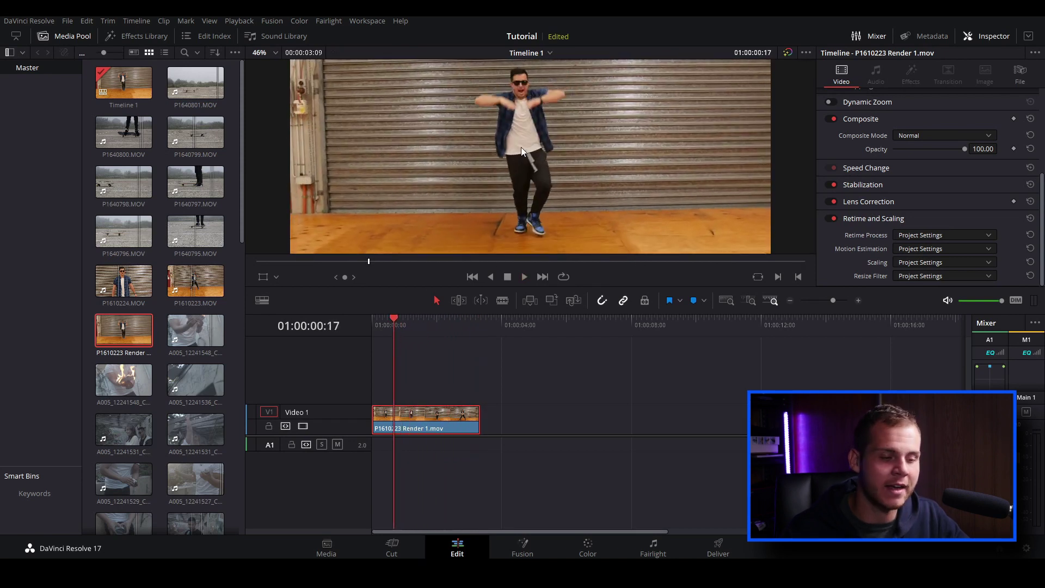
key(space)
Drag P1610223 Render 1.mov against the 50% clip and play the joined clips.
scroll(558, 173, down, 2)
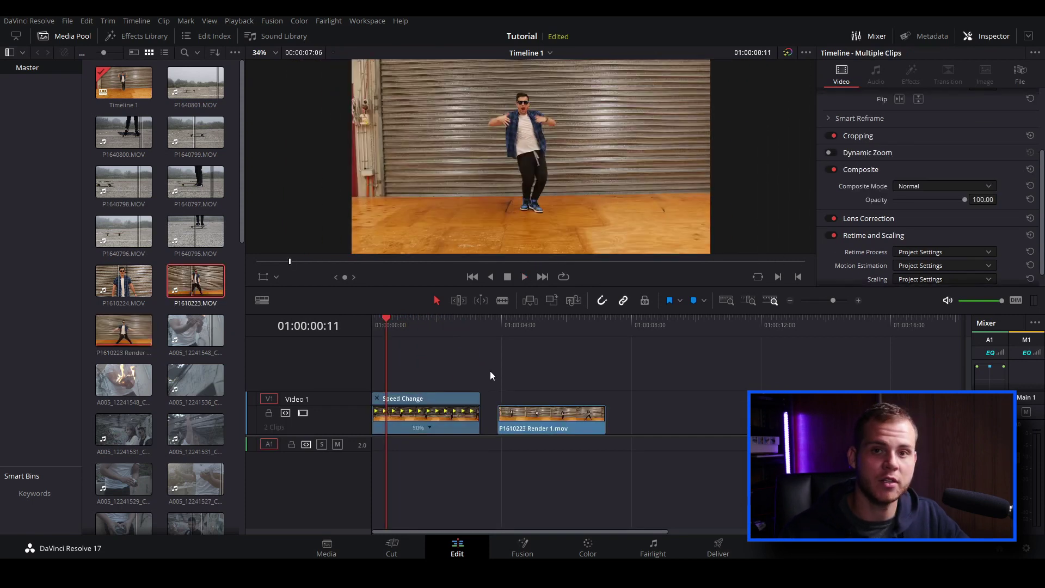
click(401, 324)
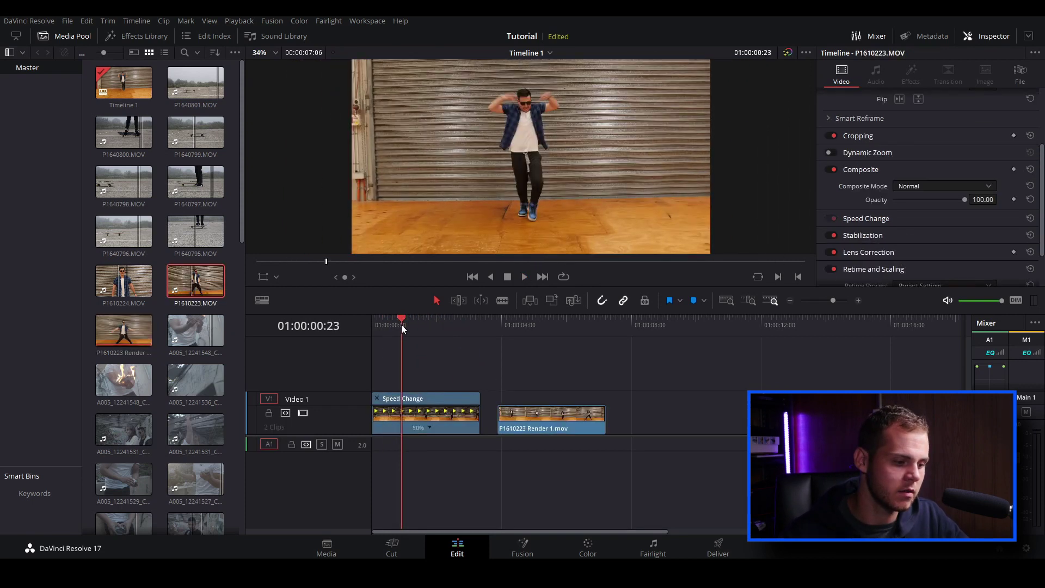
key(space)
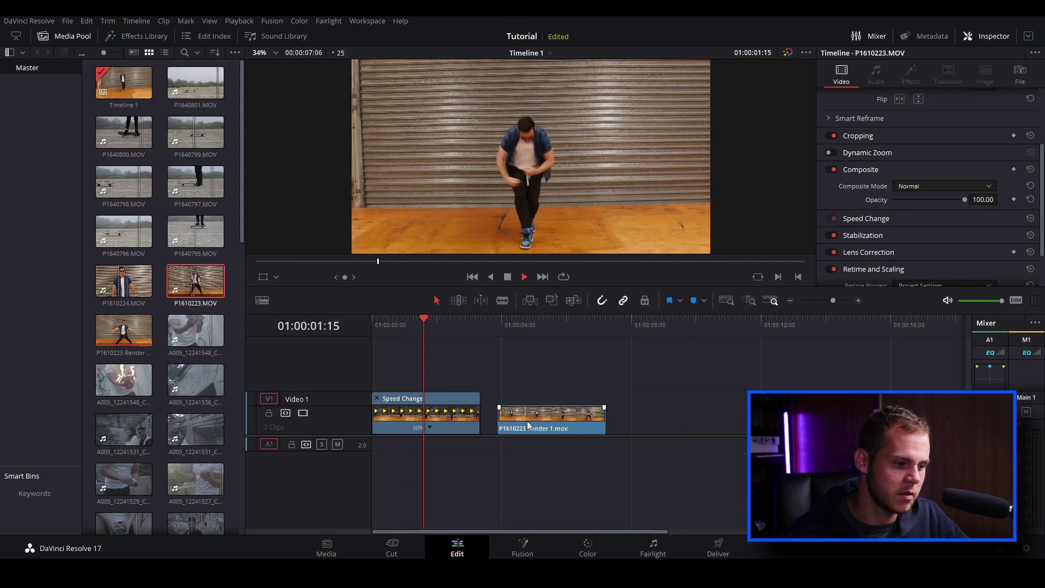
click(396, 325)
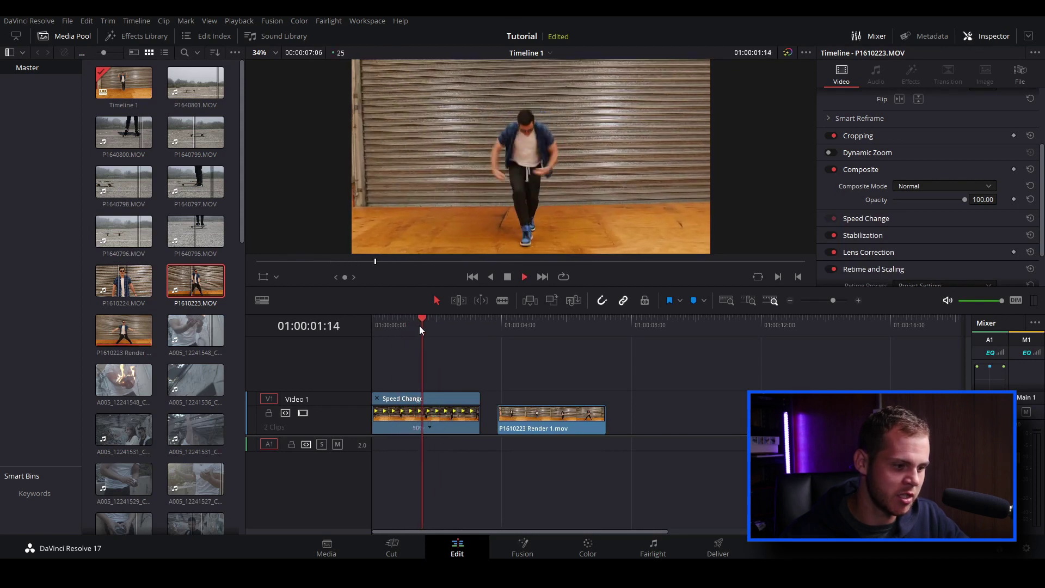
key(space)
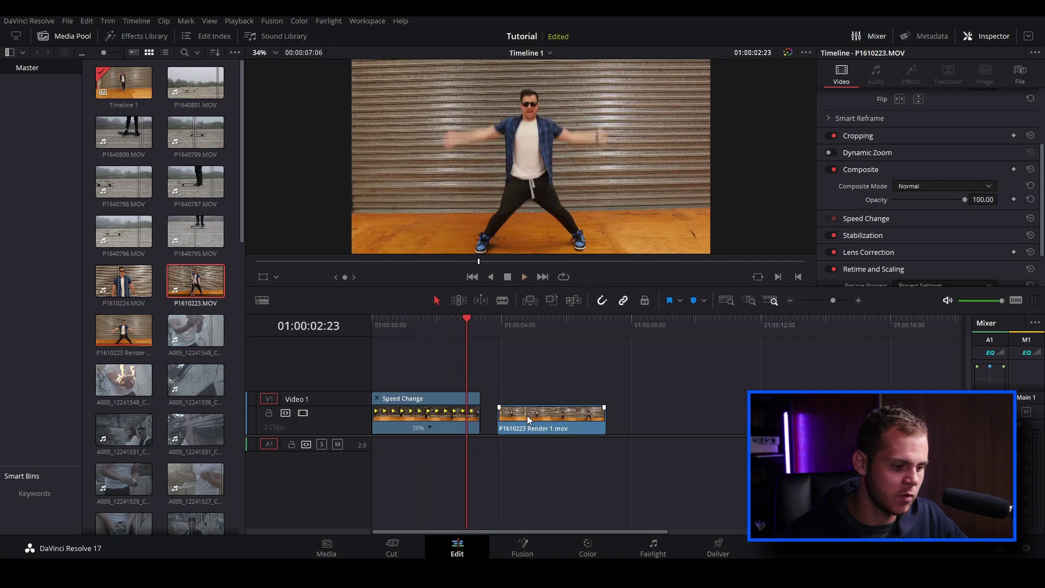
drag(527, 416, 517, 418)
key(space)
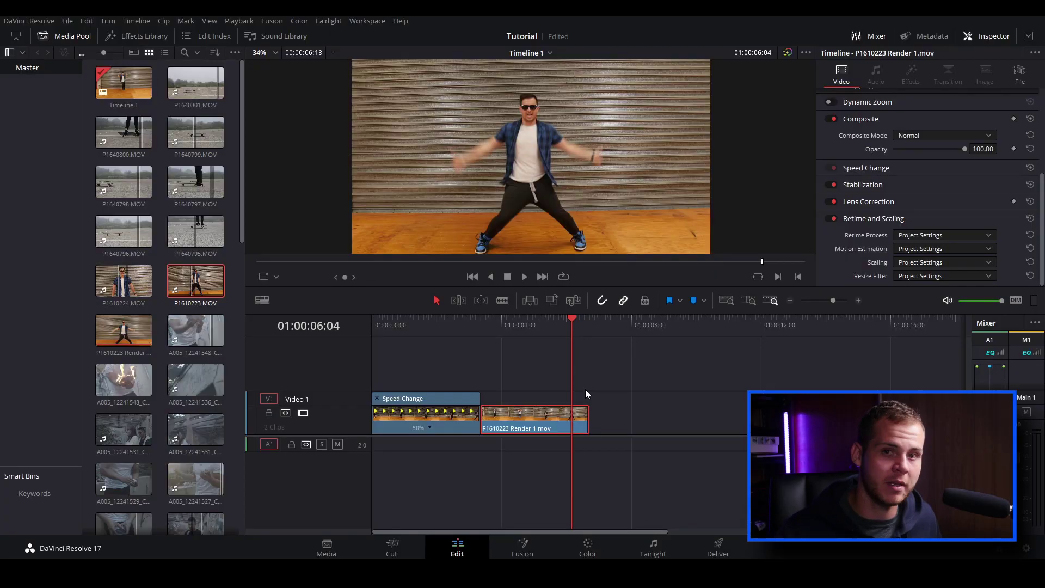
Zoom the timeline out to see more of Video 1.
key(ctrl+minus)
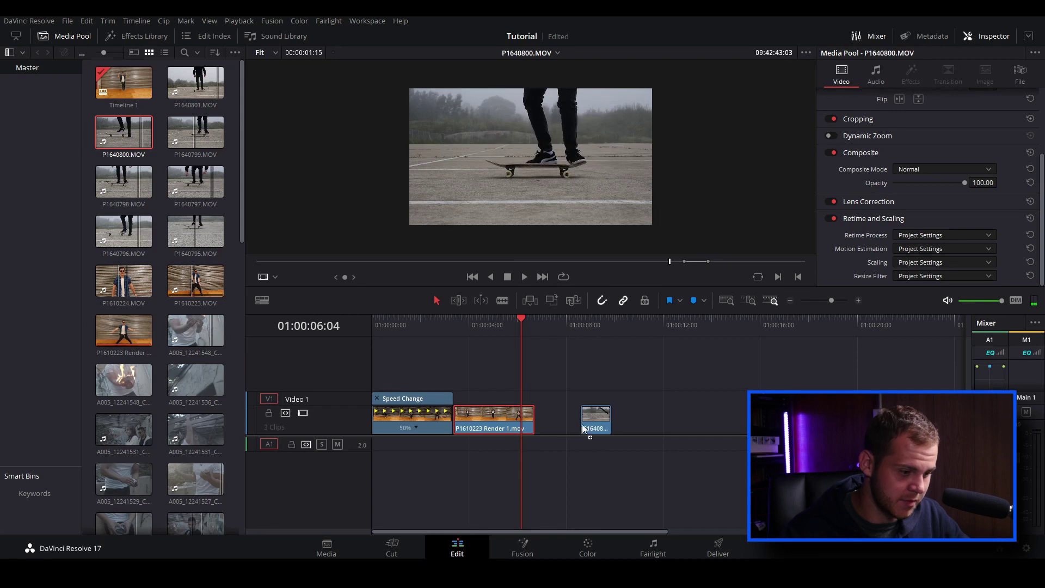
Place the skateboard clip P1640800.MOV after the dance clips and play it from its start.
drag(583, 423, 582, 423)
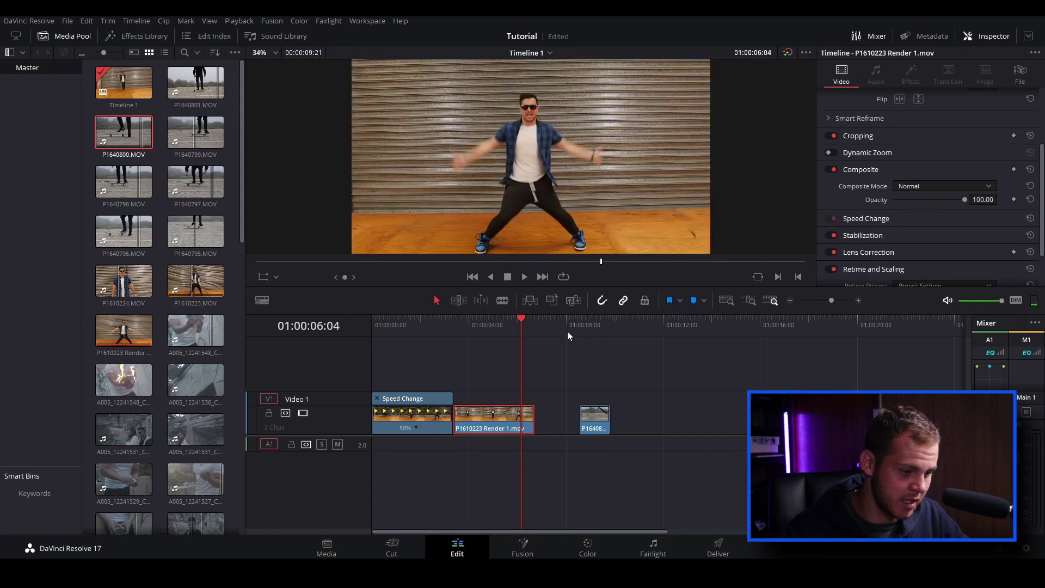
click(581, 333)
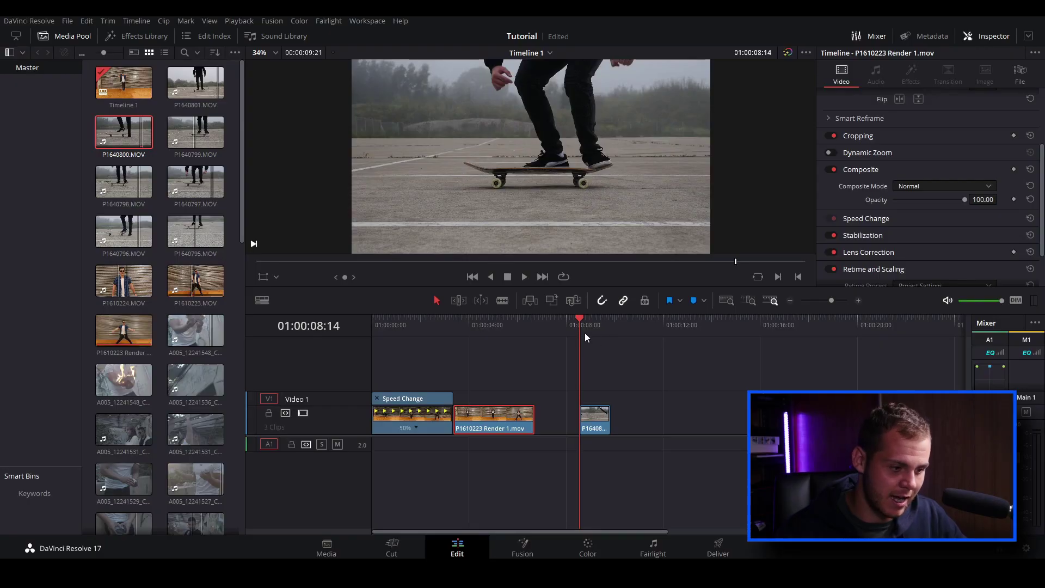
key(space)
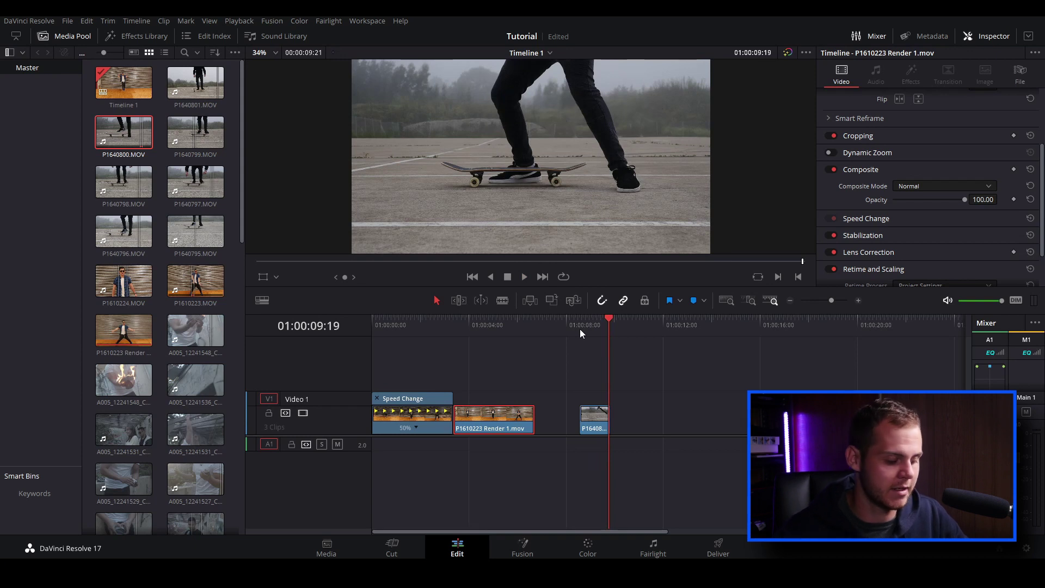
click(584, 329)
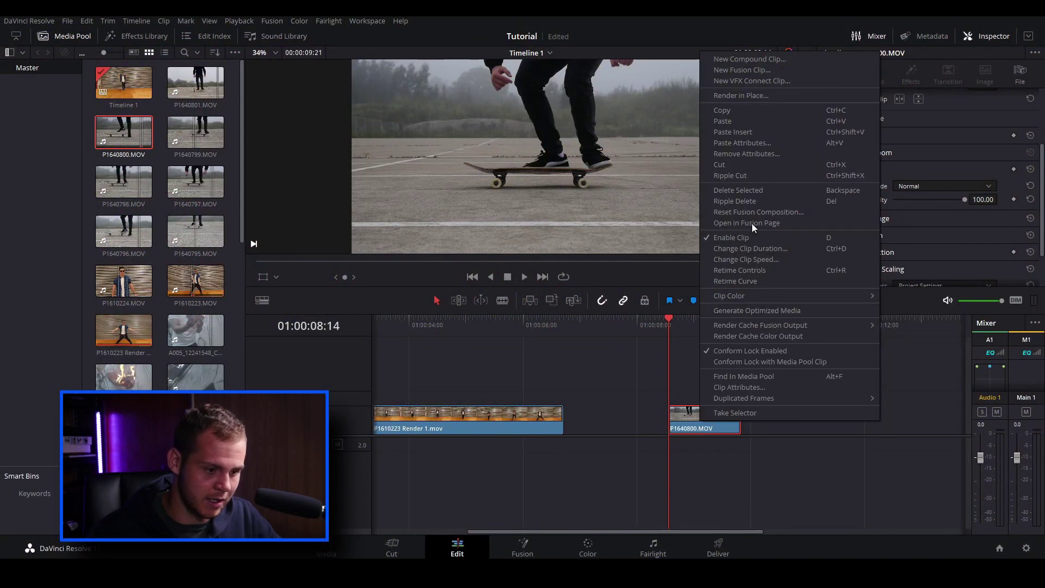
Set the skateboard clip P1640800.MOV to 25% speed, then fit the timeline and play it.
click(753, 271)
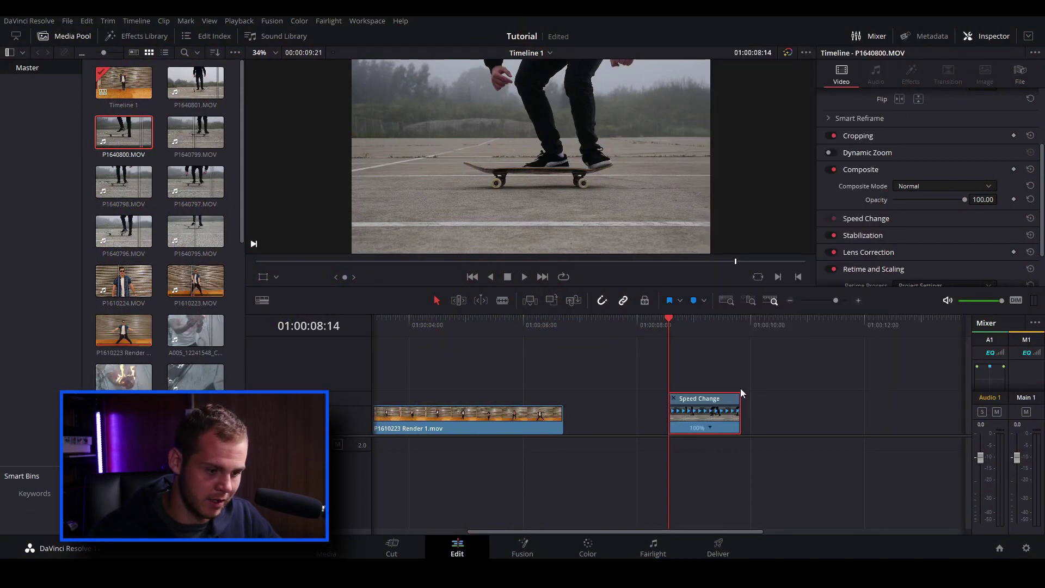
click(711, 426)
mouse_move(746, 467)
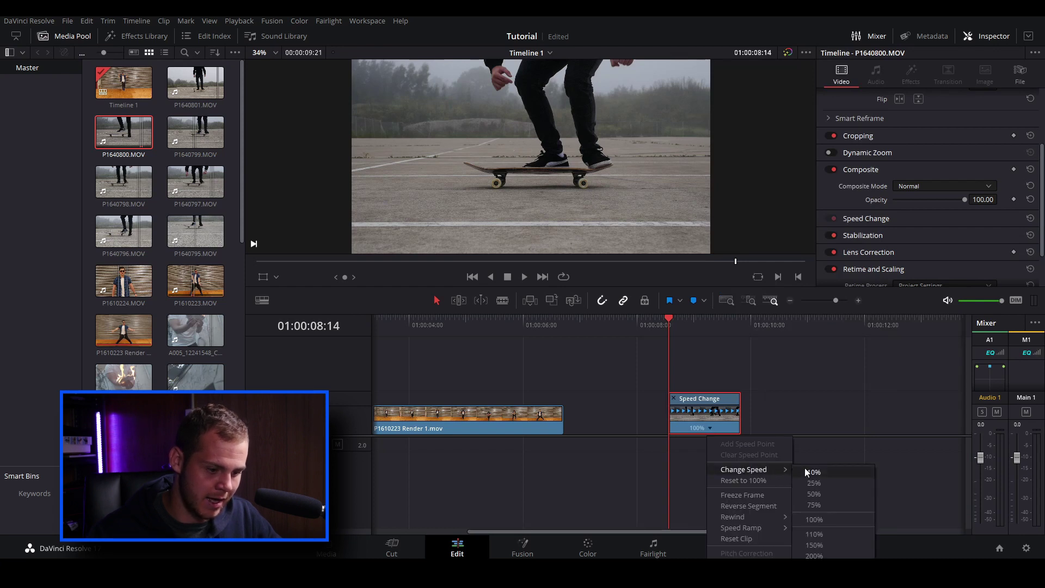
click(822, 485)
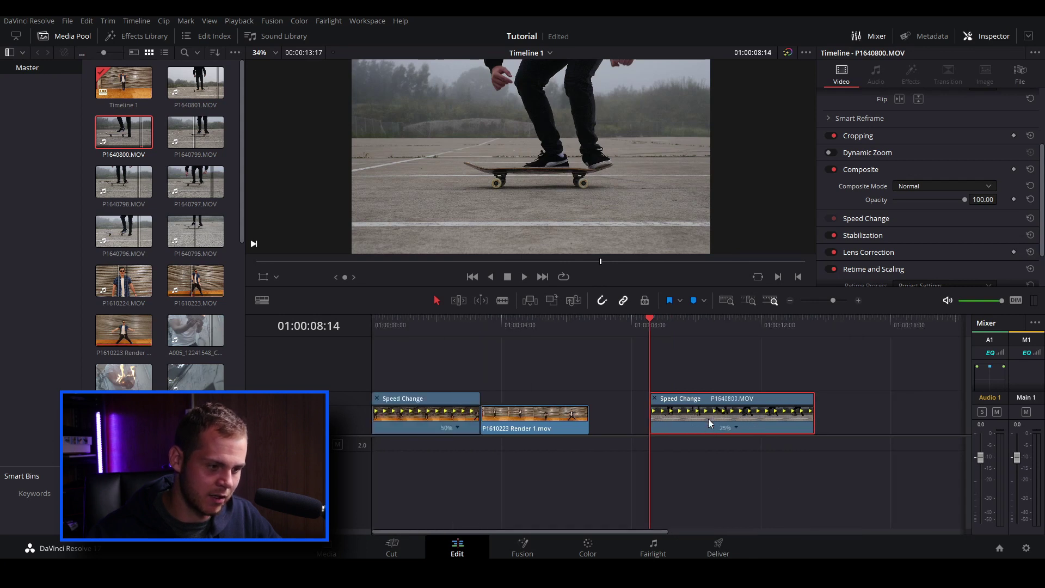
key(ctrl+minus)
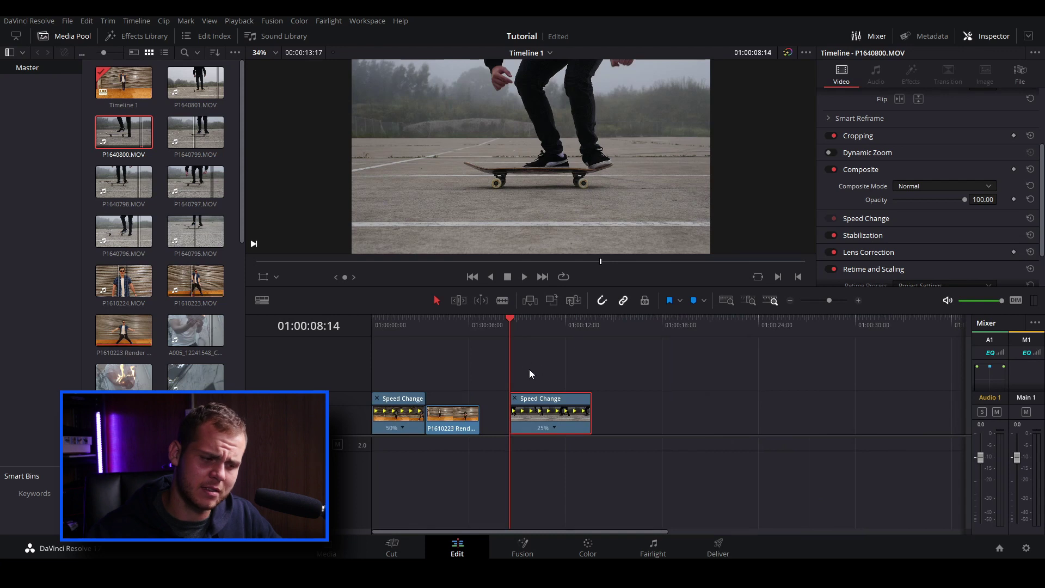
key(space)
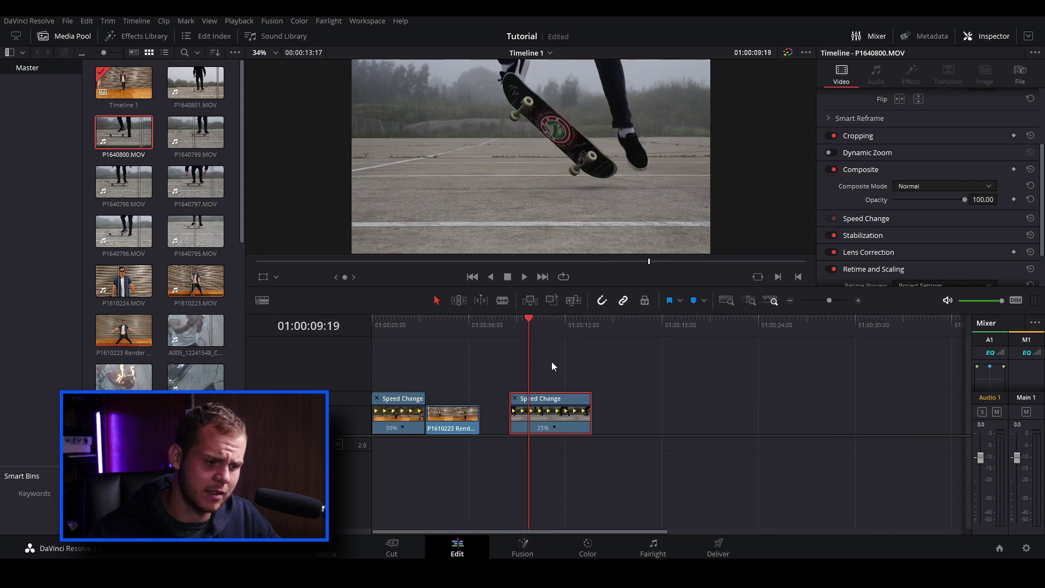
key(ctrl+equal)
Replay the 25% skateboard clip and step through it four frames with the arrow key.
click(578, 325)
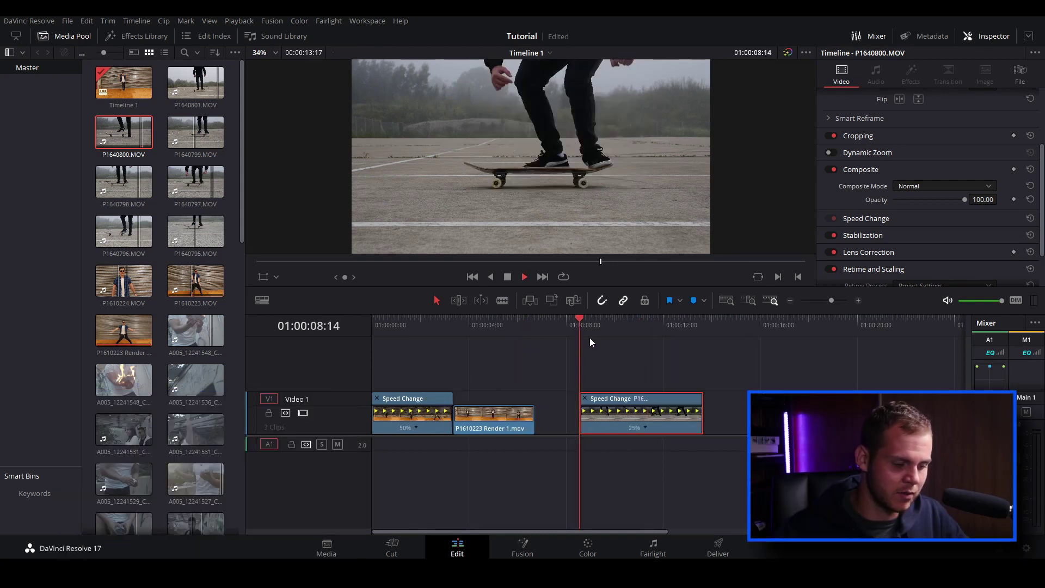
key(space)
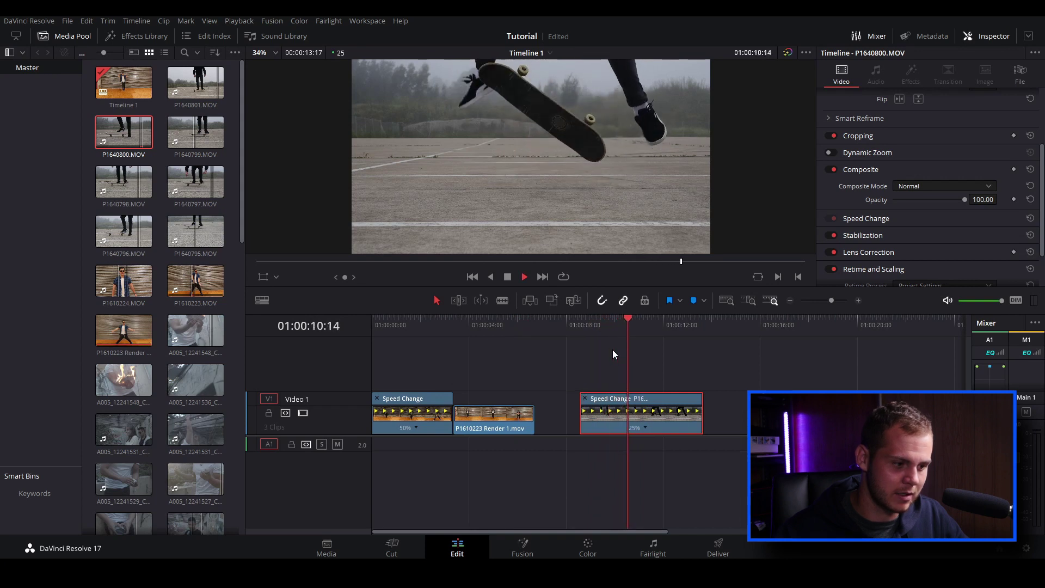
click(586, 335)
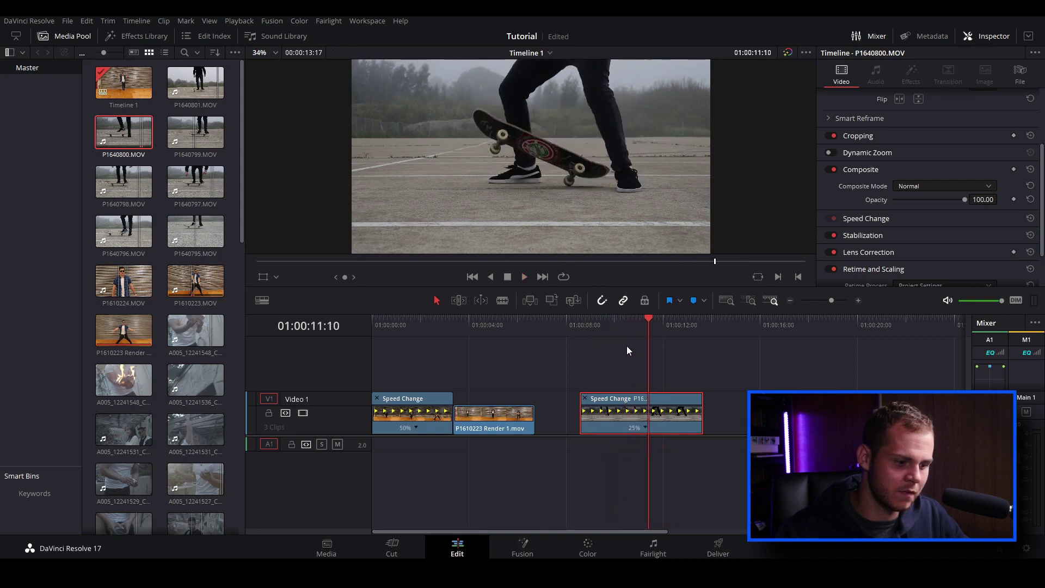
drag(627, 333, 582, 332)
key(Right)
key(Right)
key(Right)
key(Right)
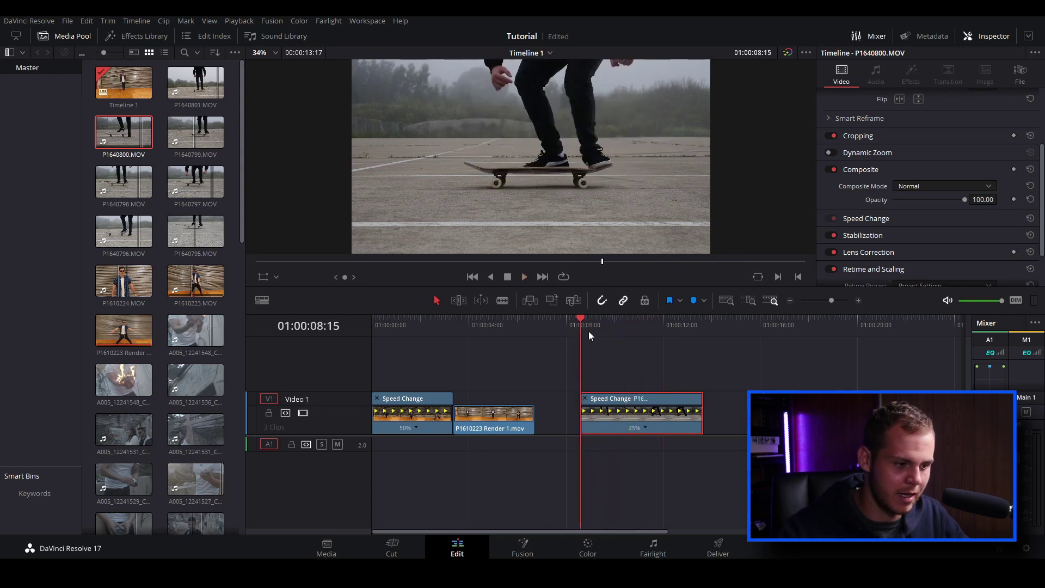
key(Right)
key(Right)
key(Right)
key(Right)
key(Right)
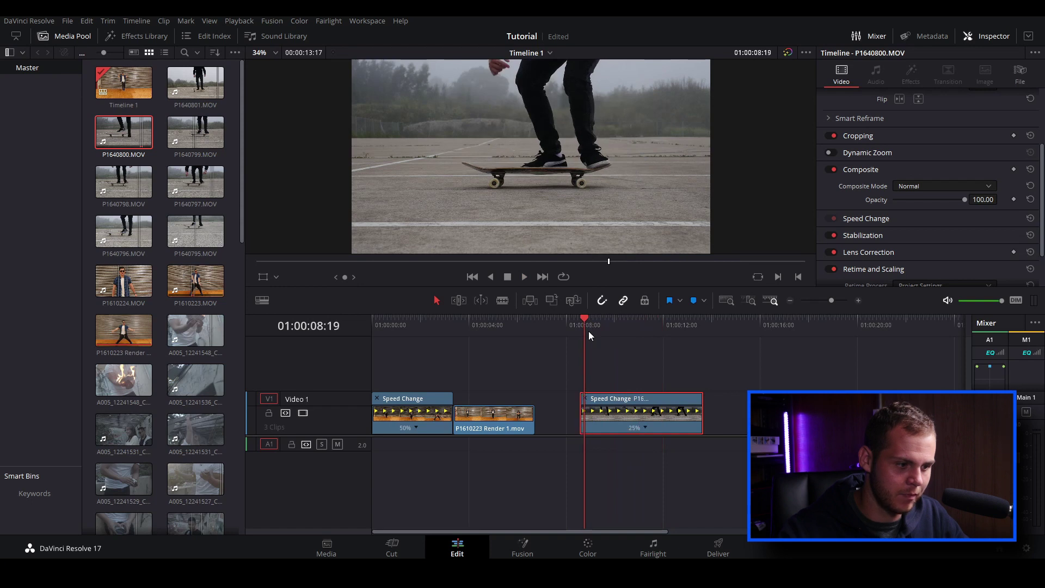
key(Right)
key(Right)
key(Right)
key(Right)
key(Right)
key(Right)
key(Right)
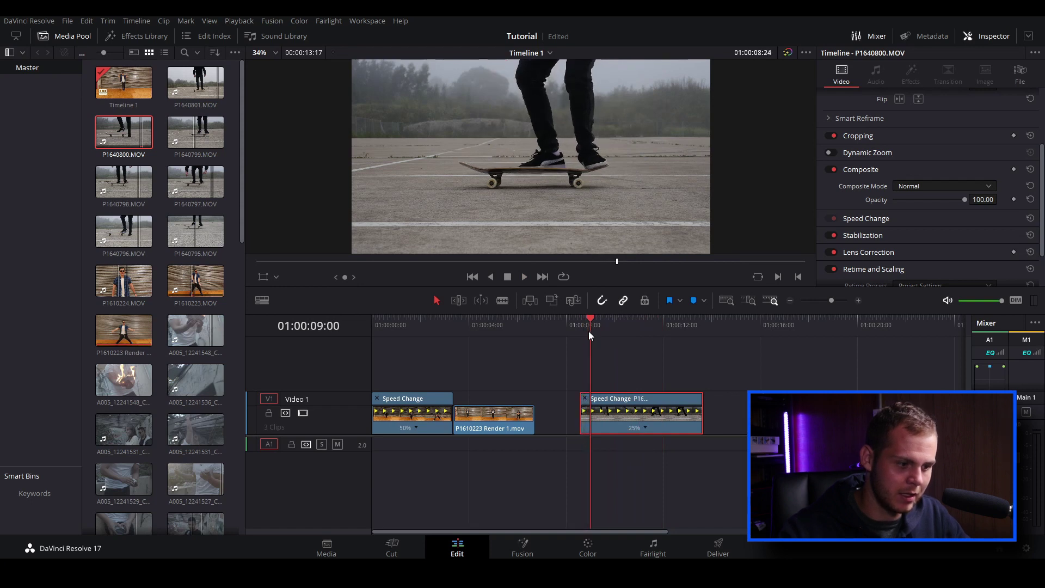
key(Right)
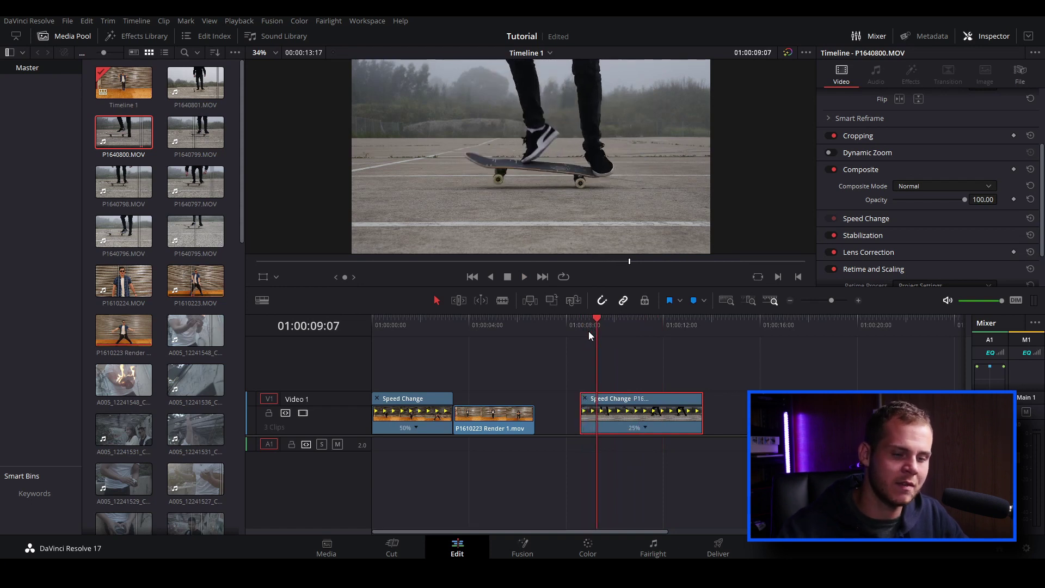
scroll(926, 224, down, 2)
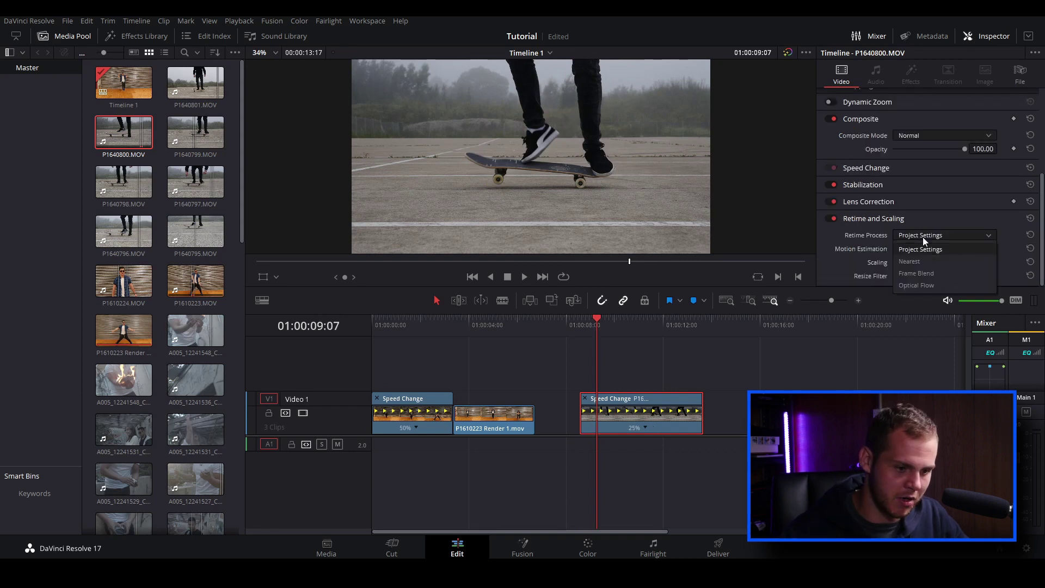
Switch the skateboard clip's Retime Process to Optical Flow and bring up its context menu.
click(917, 285)
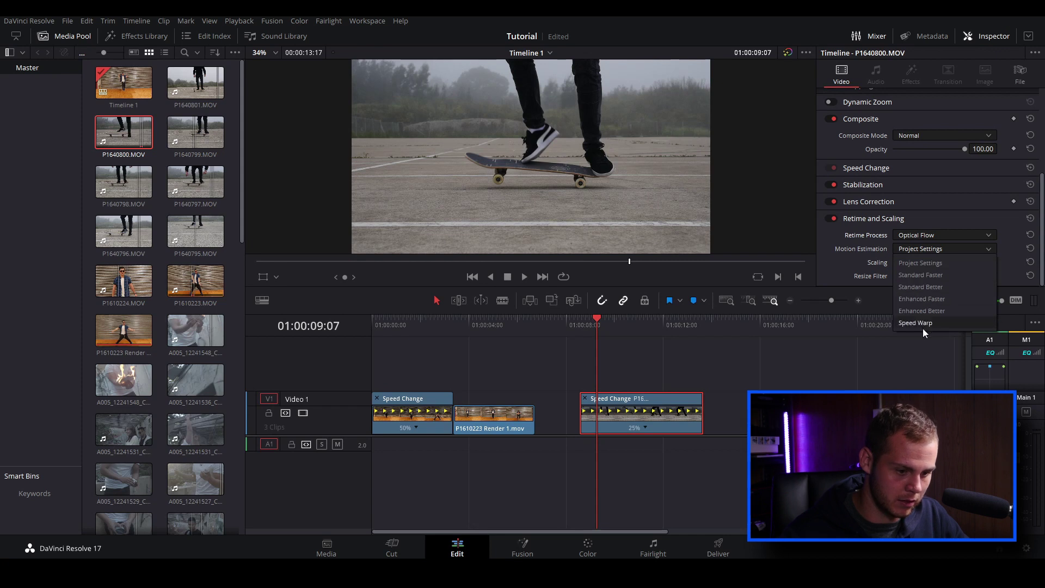
right_click(632, 420)
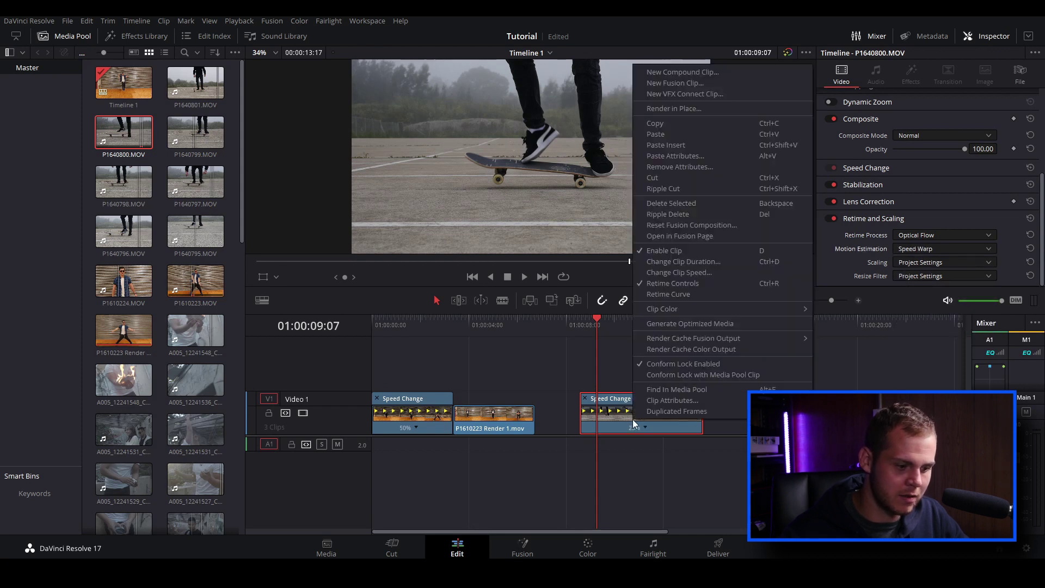
Render the retimed skateboard clip in place as P1640800 Render 1.mov and play it back.
click(691, 112)
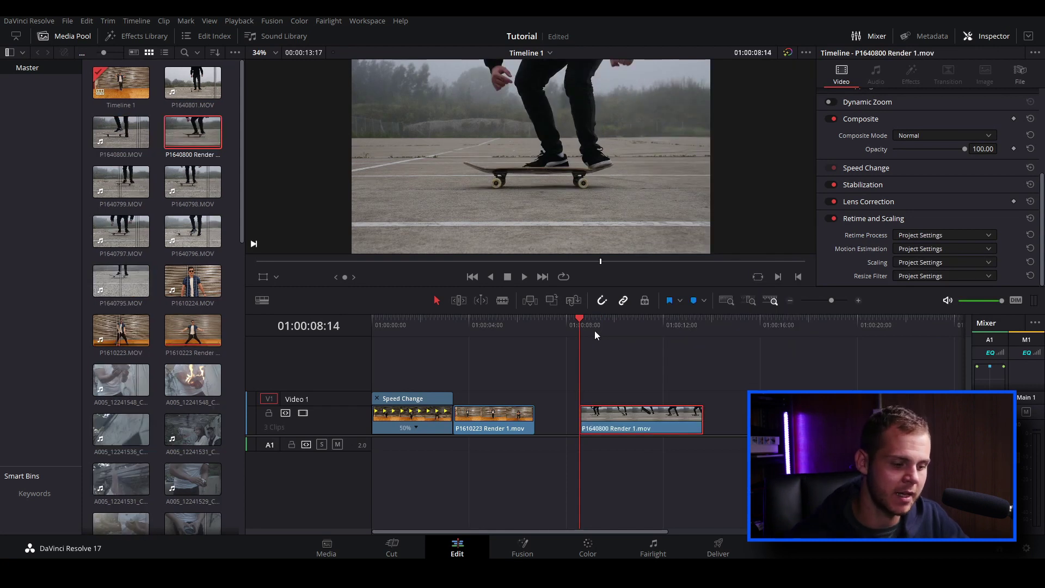
key(space)
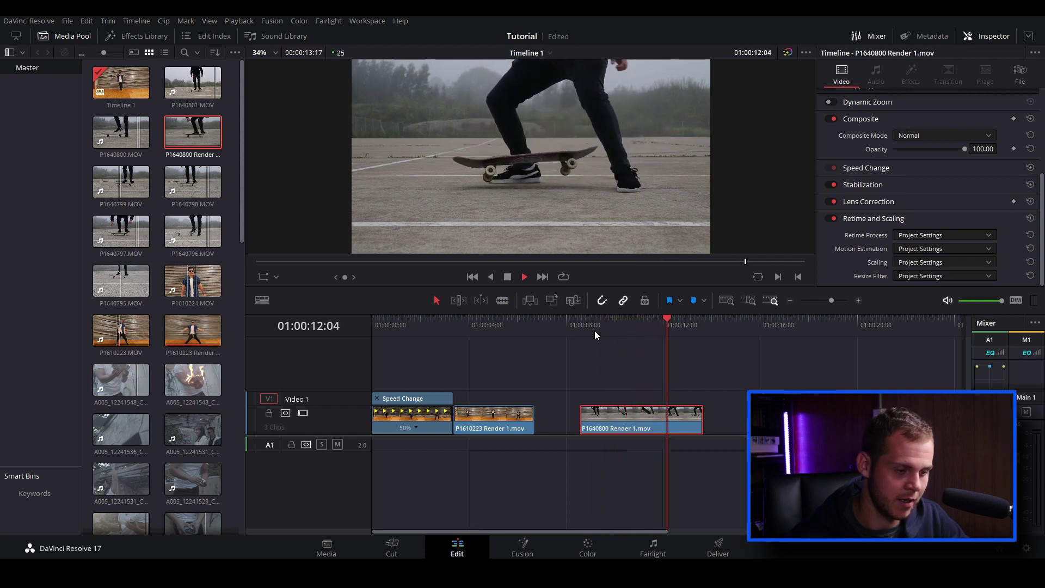
key(space)
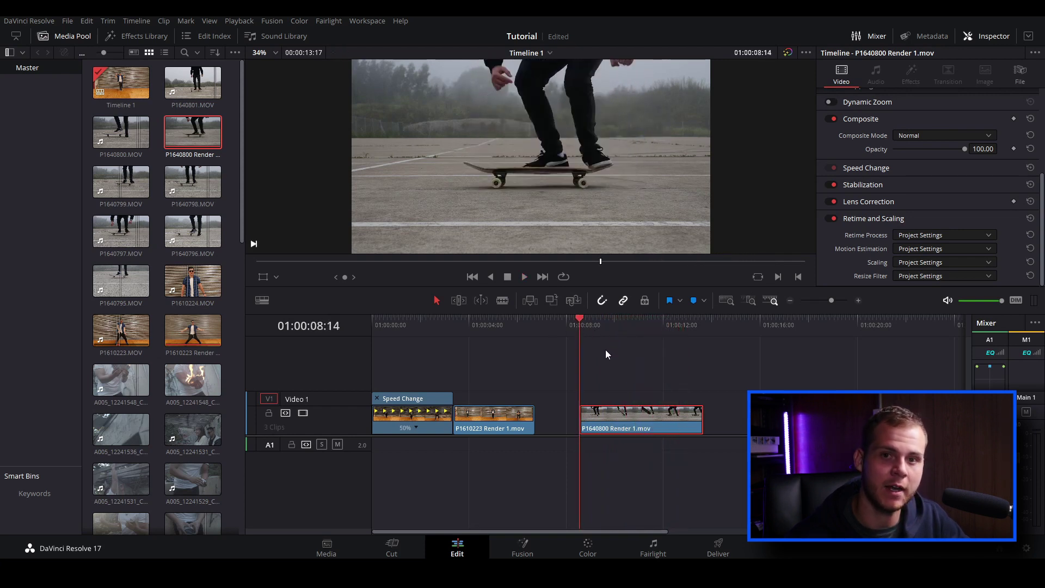